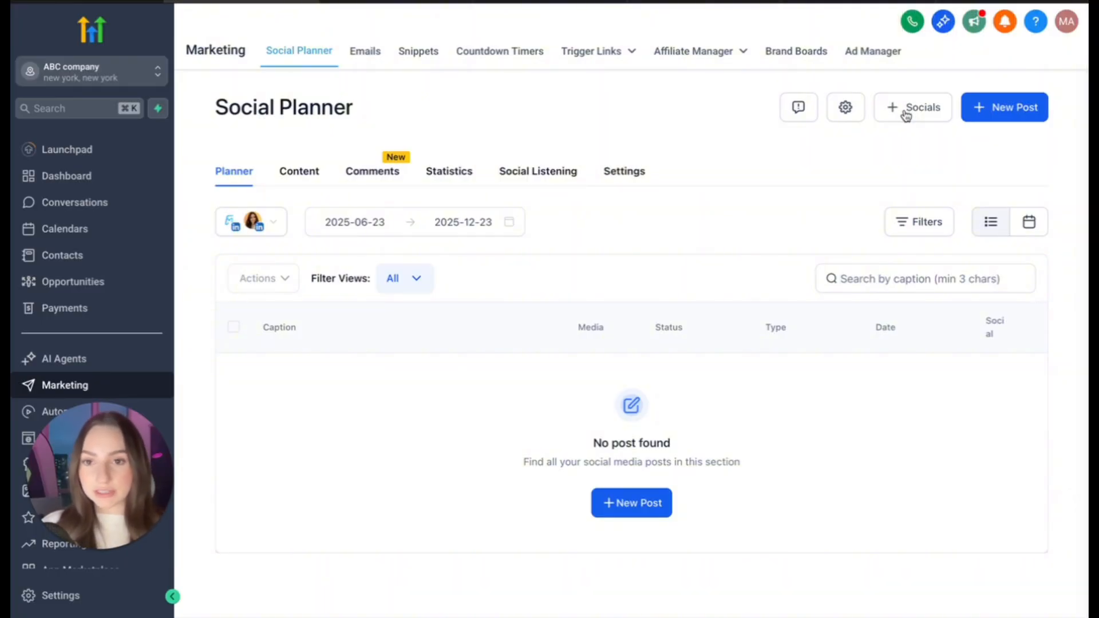
- View the social platforms that can be connected to the Social Planner, then close the list
{"action": "left_click", "coordinate": [907, 112]}
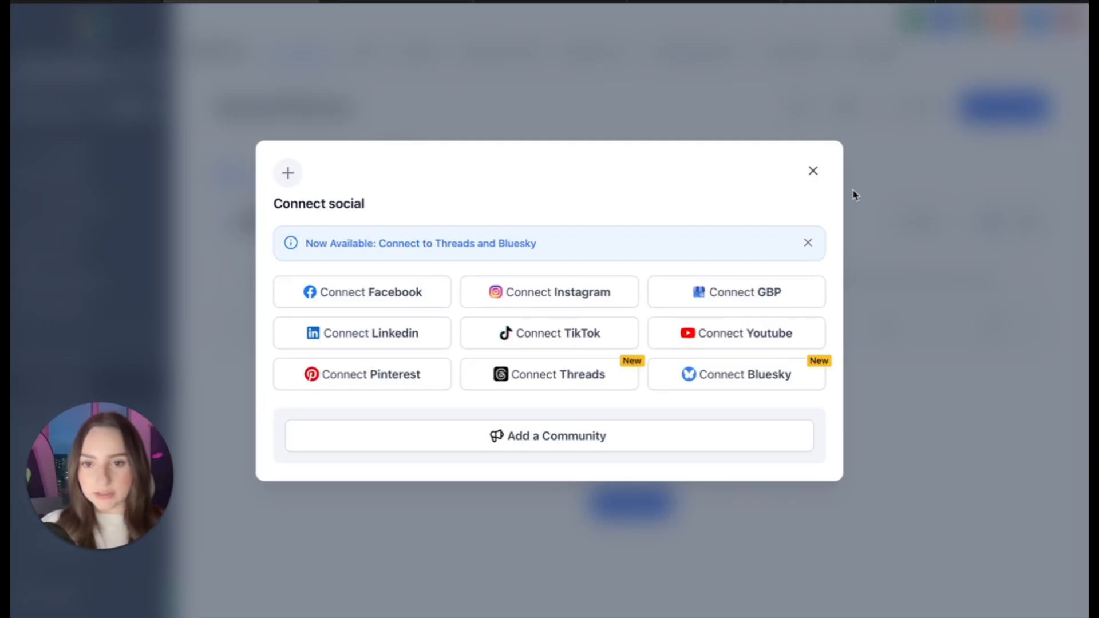
{"action": "left_click", "coordinate": [813, 173]}
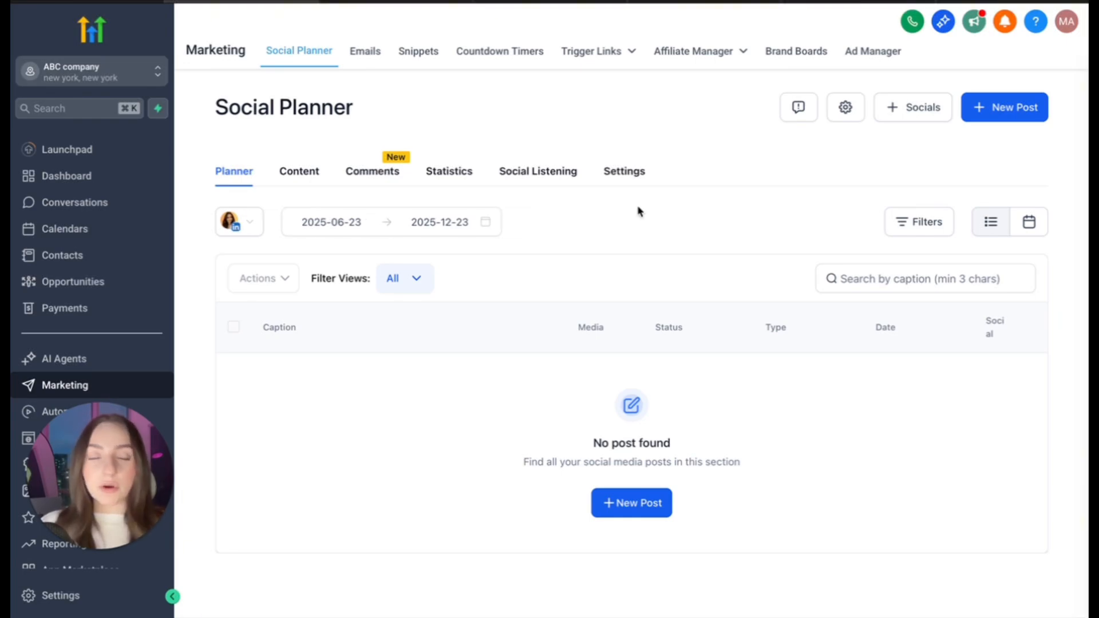
- Start a new Content AI post with LinkedIn as the social platform
{"action": "left_click", "coordinate": [1009, 112]}
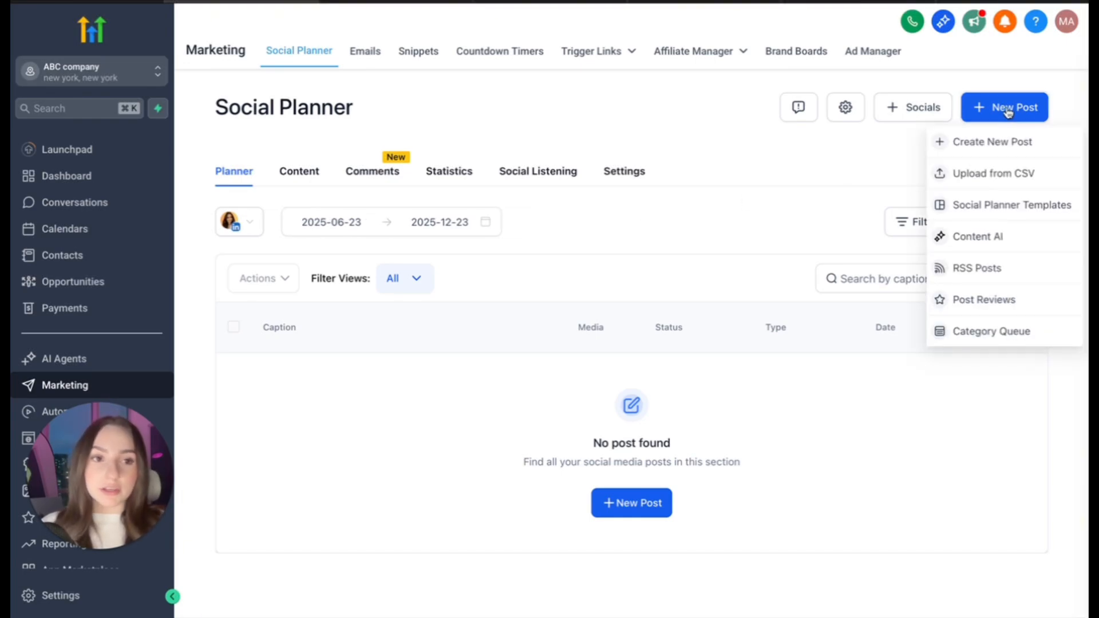
{"action": "left_click", "coordinate": [1008, 237]}
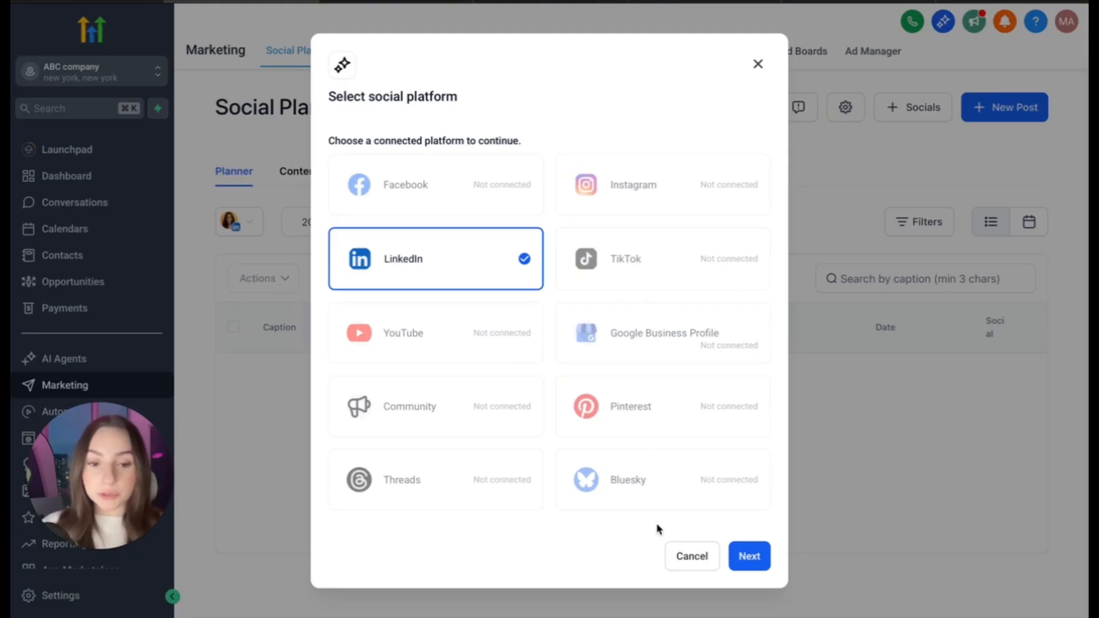
{"action": "left_click", "coordinate": [755, 556]}
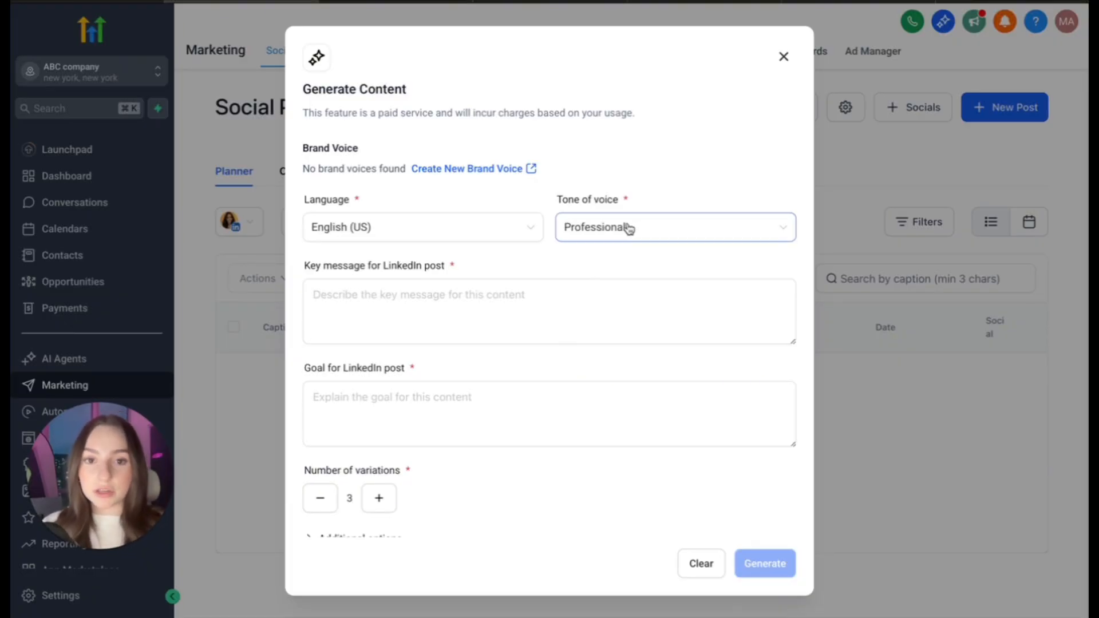
- Set the tone of voice to Persuasive and the key message to "Positive correlation between teeth whitening and highesr self esteem."
{"action": "left_click", "coordinate": [653, 227]}
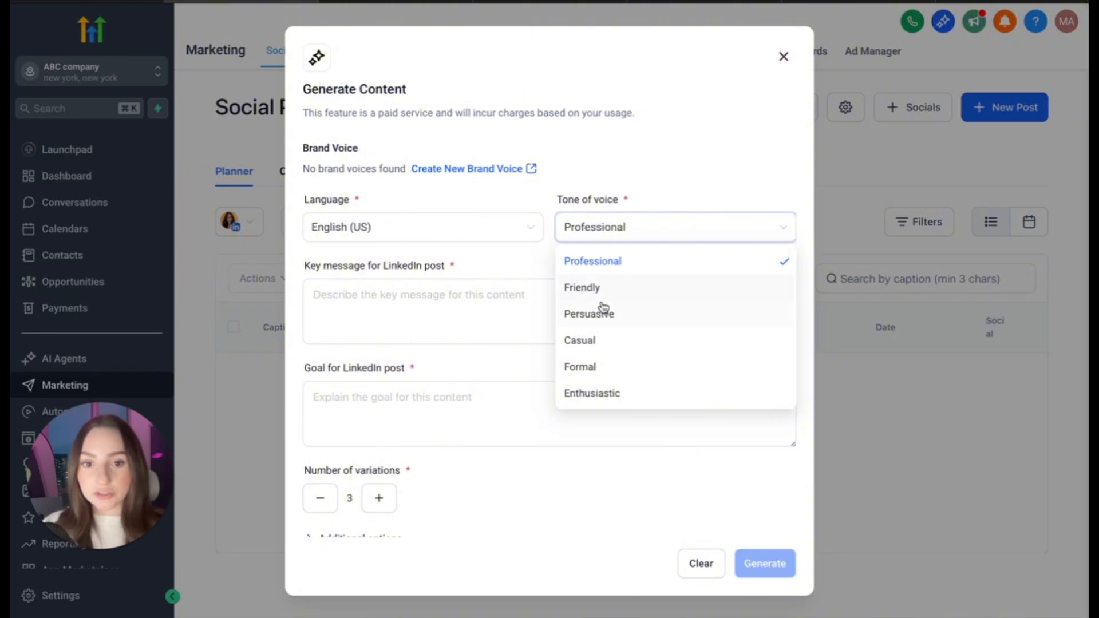
{"action": "left_click", "coordinate": [675, 319]}
{"action": "left_click", "coordinate": [674, 316]}
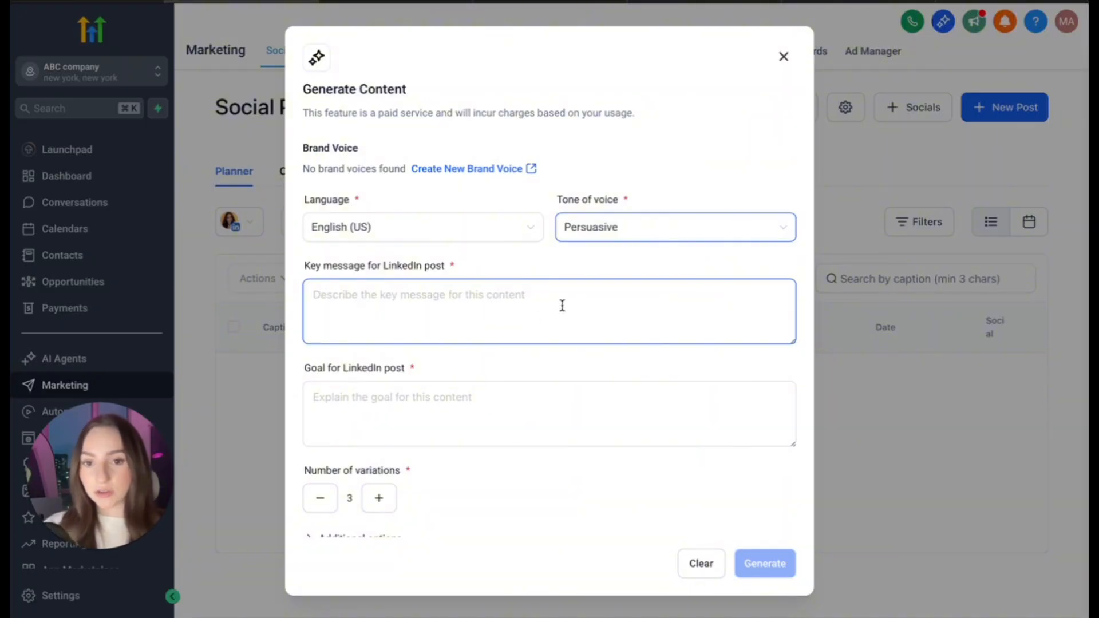
{"action": "left_click", "coordinate": [411, 304]}
{"action": "type", "text": "Positive correlation between teeth whitening and highesr self esteem."}
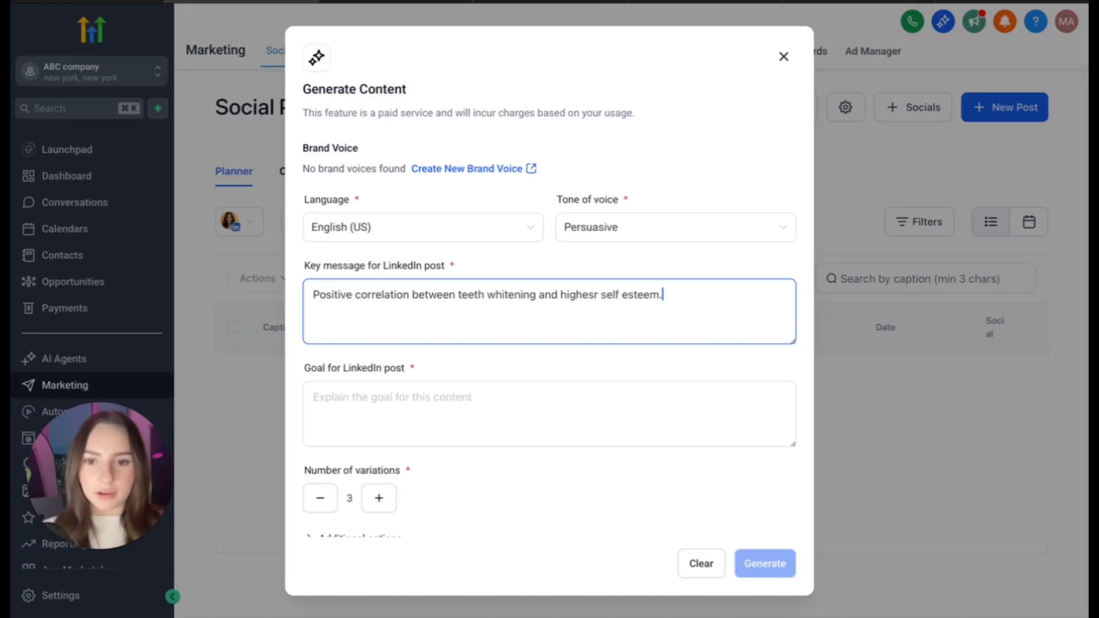
- Enter the LinkedIn post's goal as "persuade the reader to book a teeth whitening service at my dental clinic."
{"action": "left_click", "coordinate": [432, 422]}
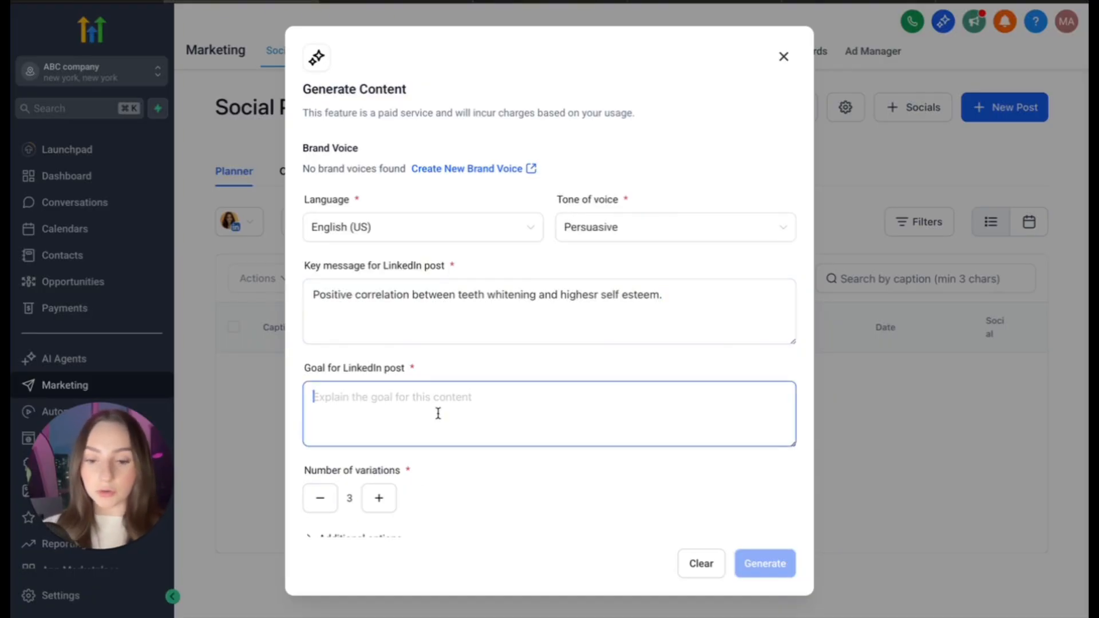
{"action": "type", "text": "persuade the"}
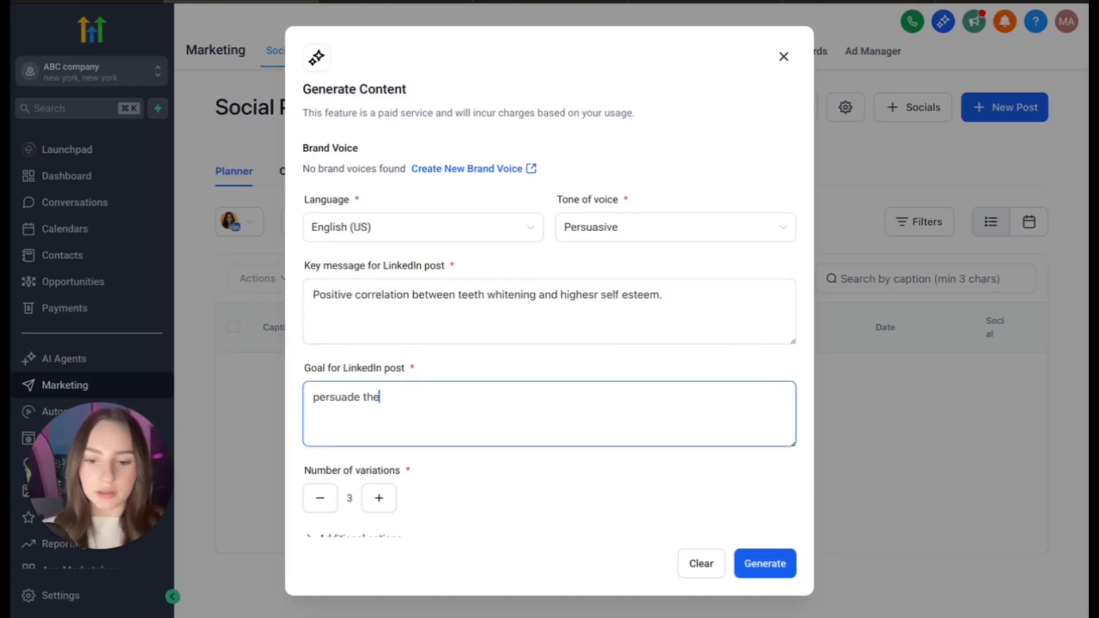
{"action": "type", "text": " reader to book a teeth "}
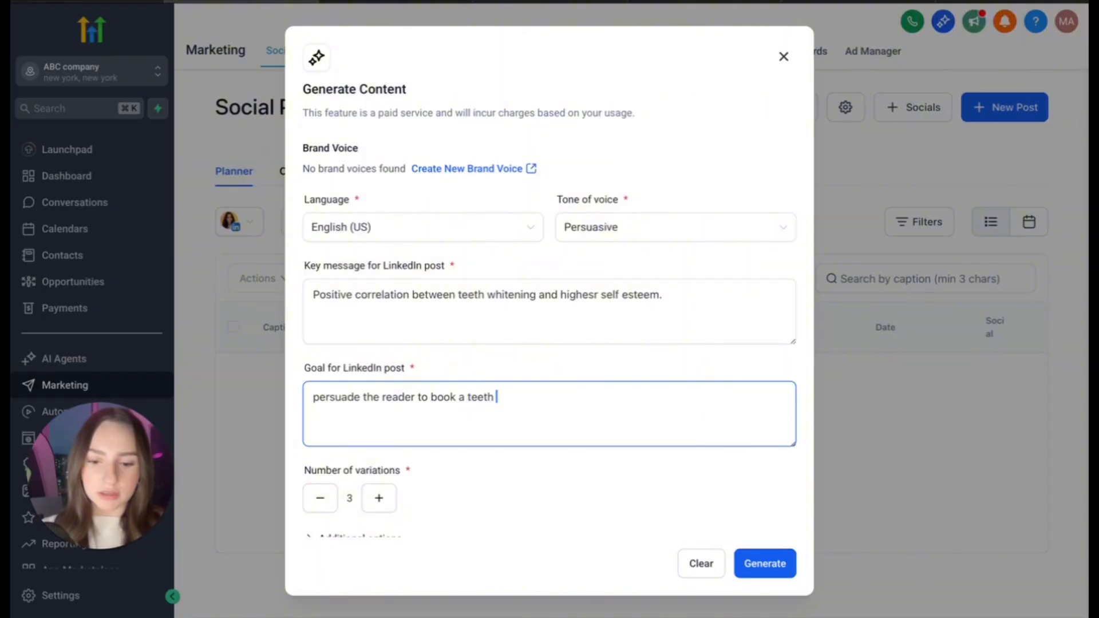
{"action": "type", "text": "whitening service at my "}
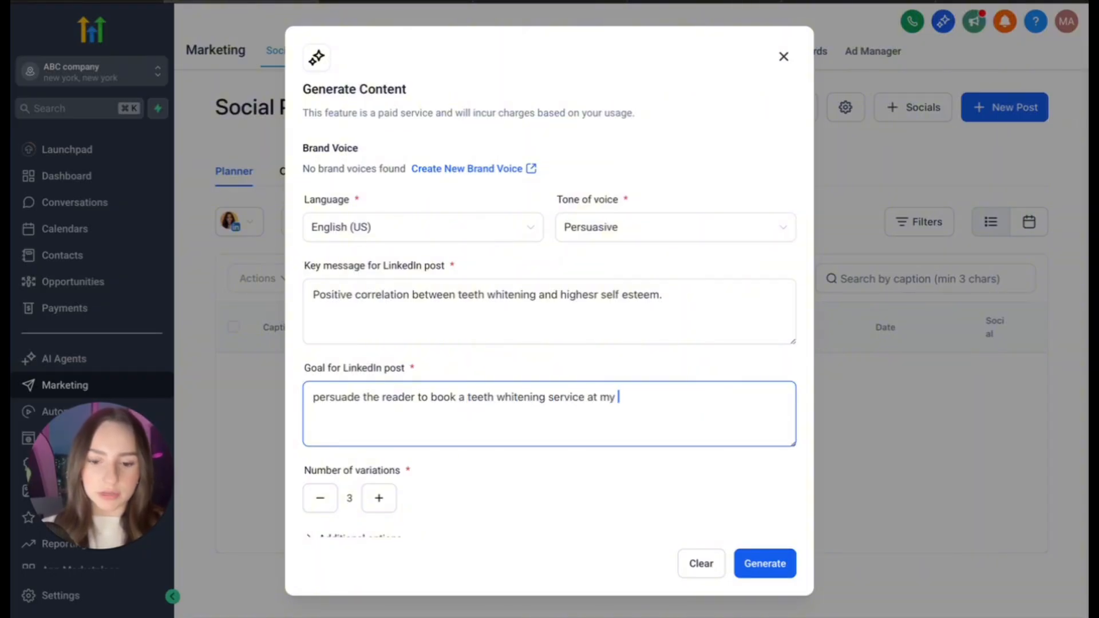
{"action": "type", "text": "dental clinic."}
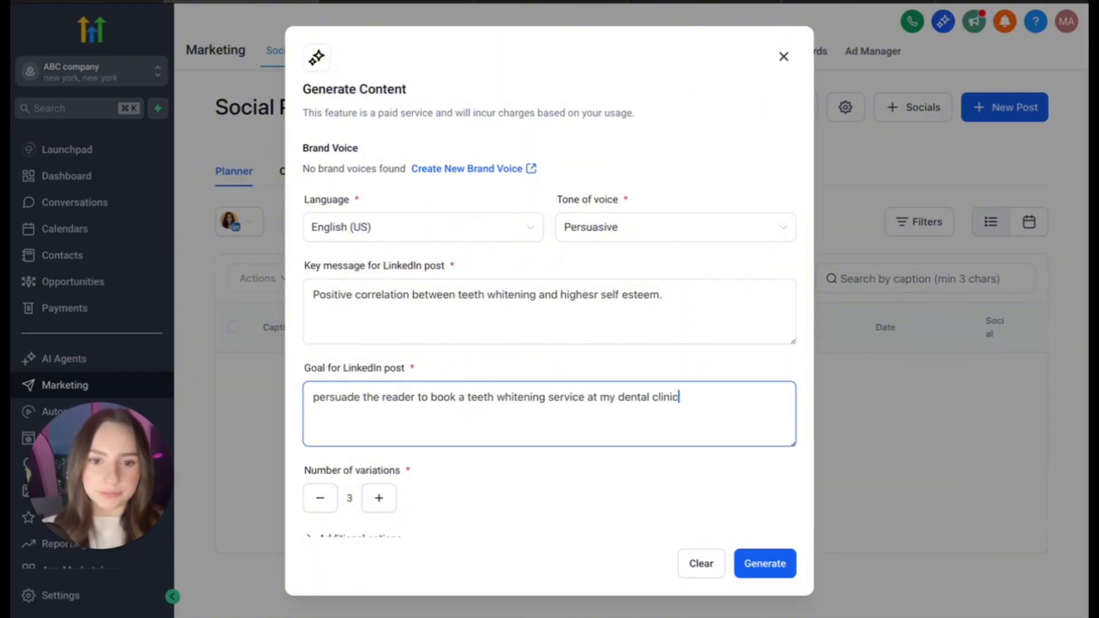
{"action": "left_click", "coordinate": [585, 484]}
- Set the number of variations to 4 and generate the LinkedIn post content
{"action": "scroll", "coordinate": [585, 484], "scroll_direction": "down", "scroll_amount": 1}
{"action": "left_click", "coordinate": [377, 489]}
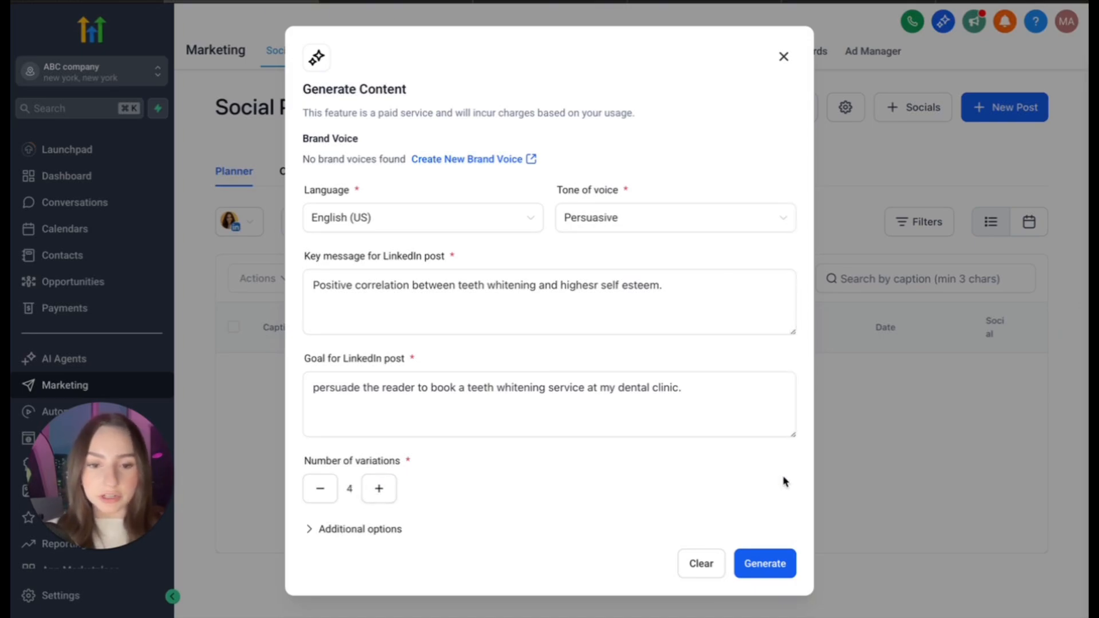
{"action": "left_click", "coordinate": [761, 567]}
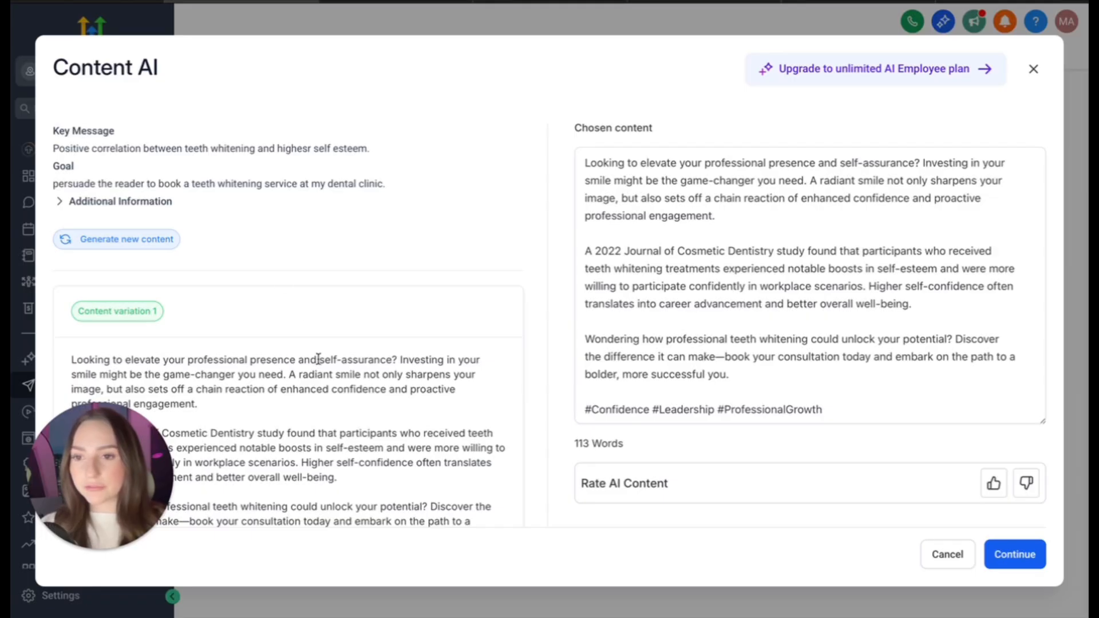
- Review the generated content variations and give the chosen content a positive rating
{"action": "scroll", "coordinate": [319, 359], "scroll_direction": "down", "scroll_amount": 8}
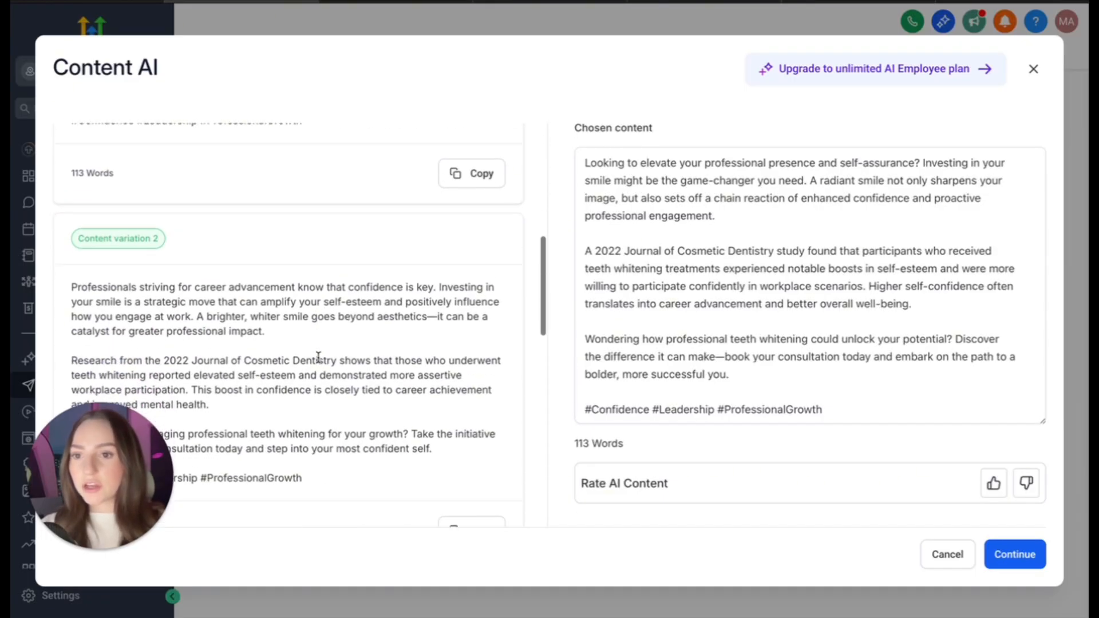
{"action": "scroll", "coordinate": [318, 359], "scroll_direction": "down", "scroll_amount": 8}
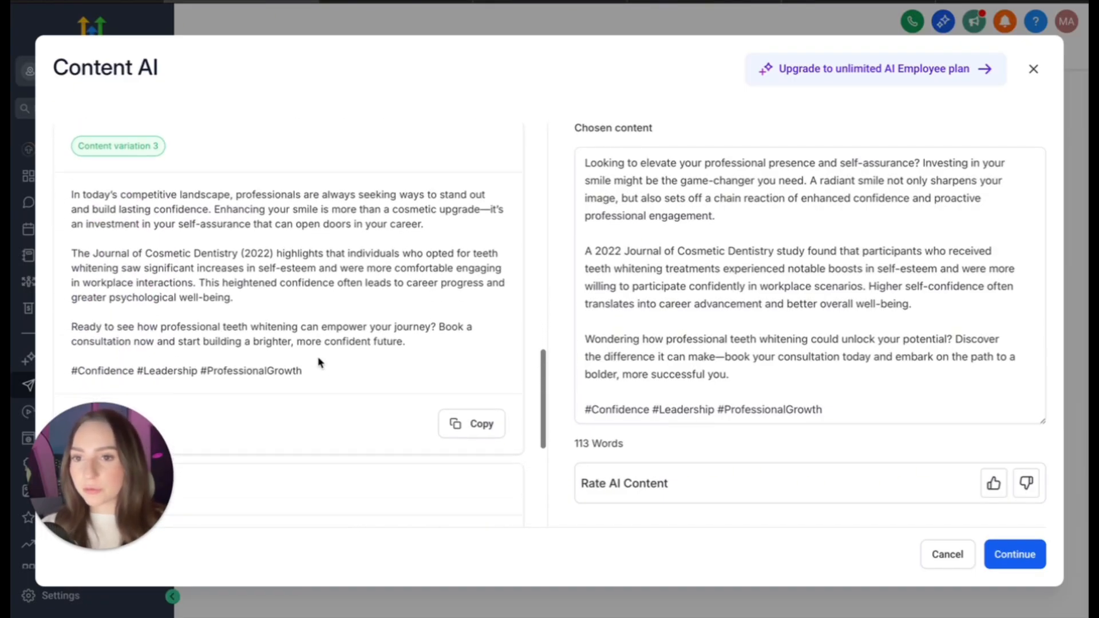
{"action": "scroll", "coordinate": [319, 362], "scroll_direction": "down", "scroll_amount": 5}
{"action": "scroll", "coordinate": [319, 362], "scroll_direction": "up", "scroll_amount": 20}
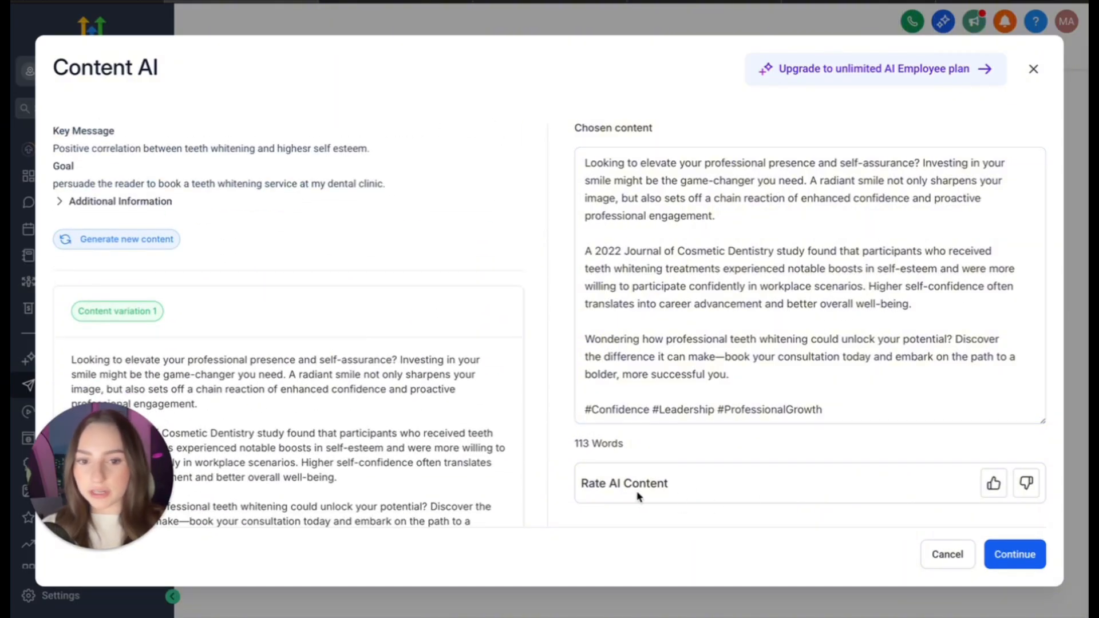
{"action": "left_click", "coordinate": [992, 485]}
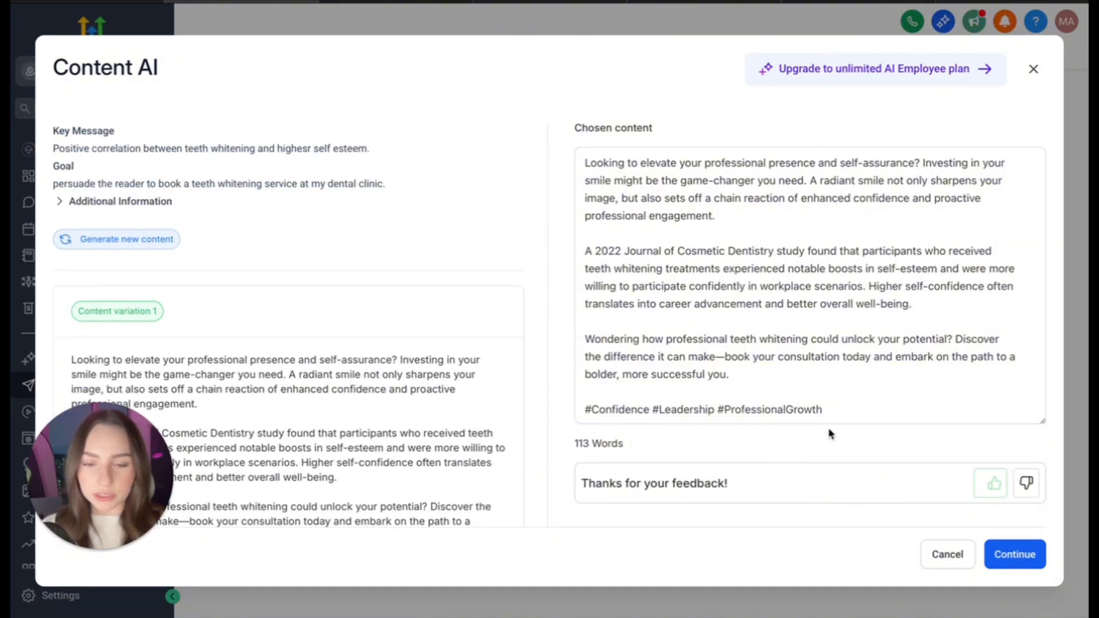
- Replace the #Leadership and #ProfessionalGrowth hashtags in the chosen content with #WhiterTeeth
{"action": "left_click", "coordinate": [771, 296]}
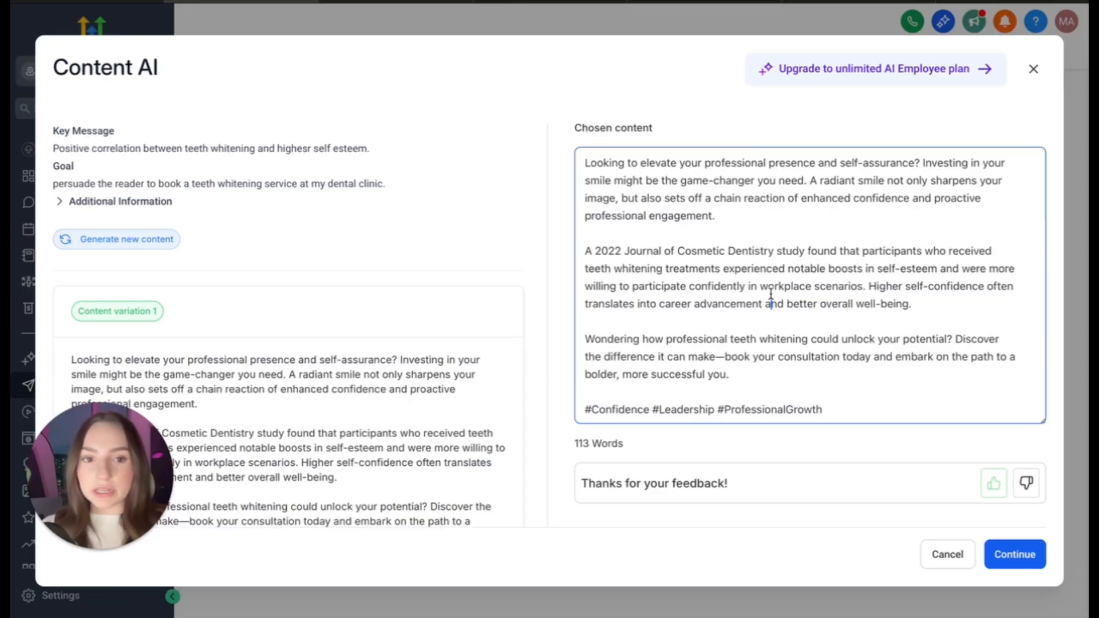
{"action": "left_click", "coordinate": [804, 408]}
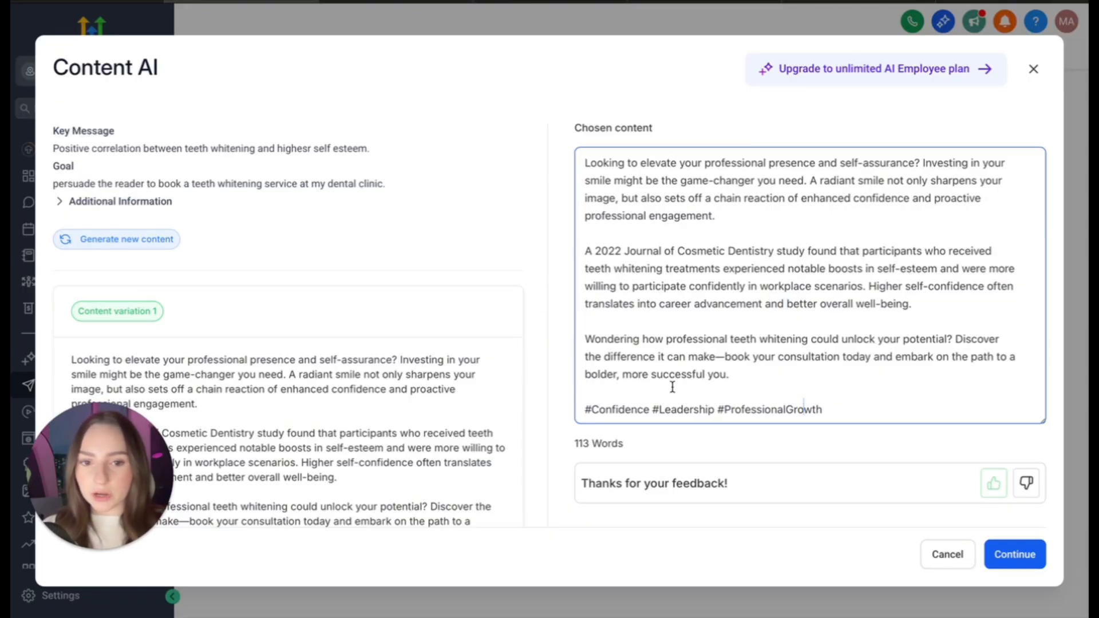
{"action": "double_click", "coordinate": [685, 408]}
{"action": "key", "text": "BackSpace"}
{"action": "key", "text": "BackSpace"}
{"action": "left_click", "coordinate": [766, 410]}
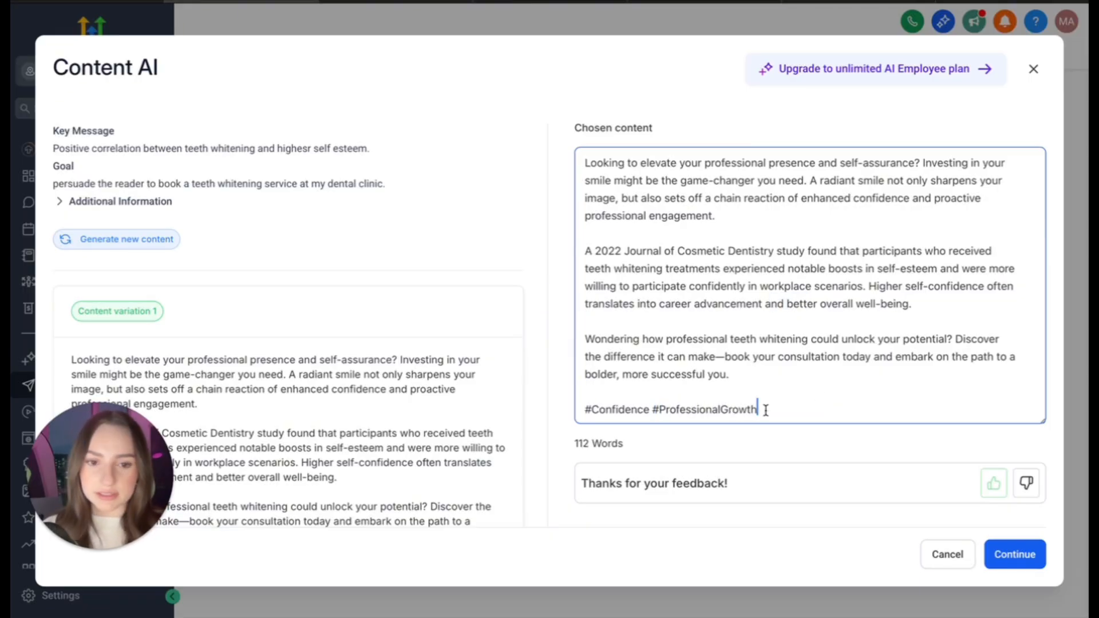
{"action": "double_click", "coordinate": [711, 410]}
{"action": "key", "text": "BackSpace"}
{"action": "key", "text": "BackSpace"}
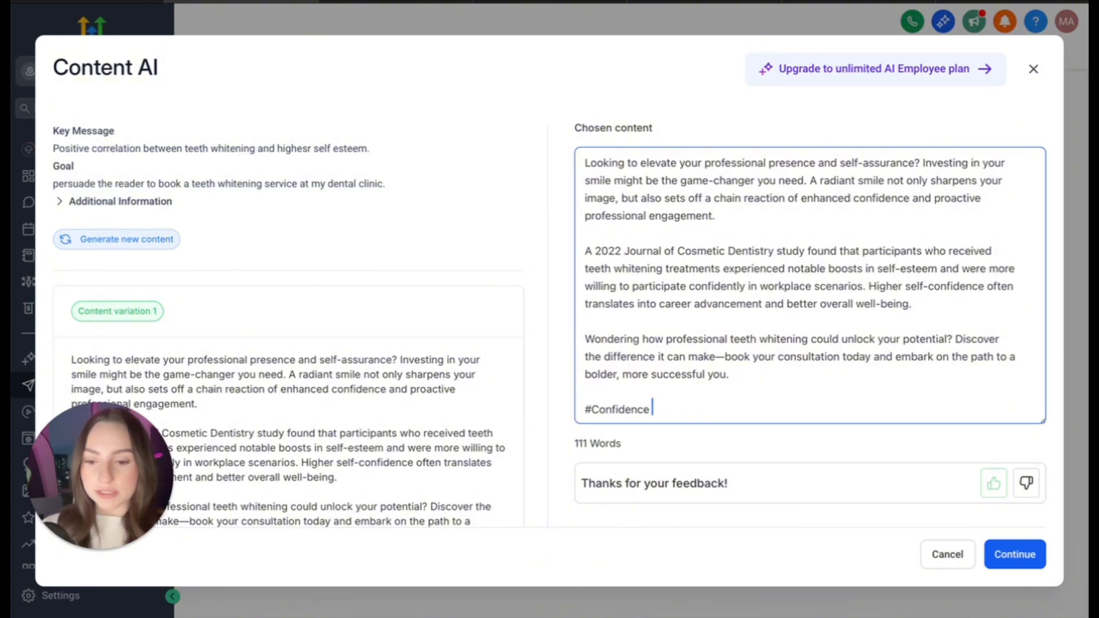
{"action": "type", "text": "#"}
{"action": "type", "text": "Whit"}
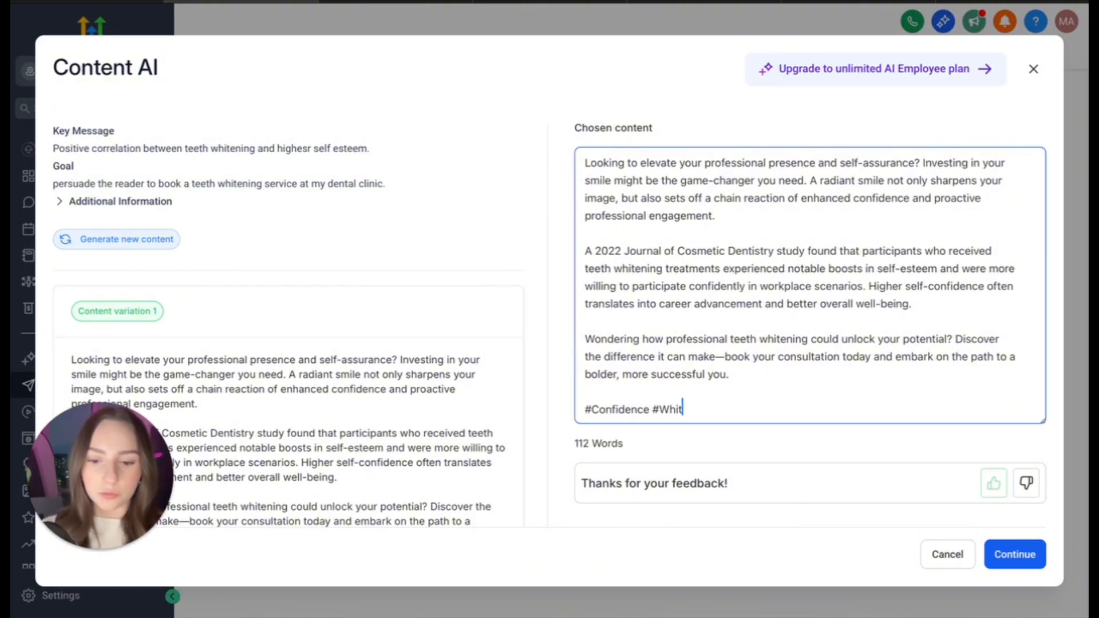
{"action": "type", "text": "erTeeth"}
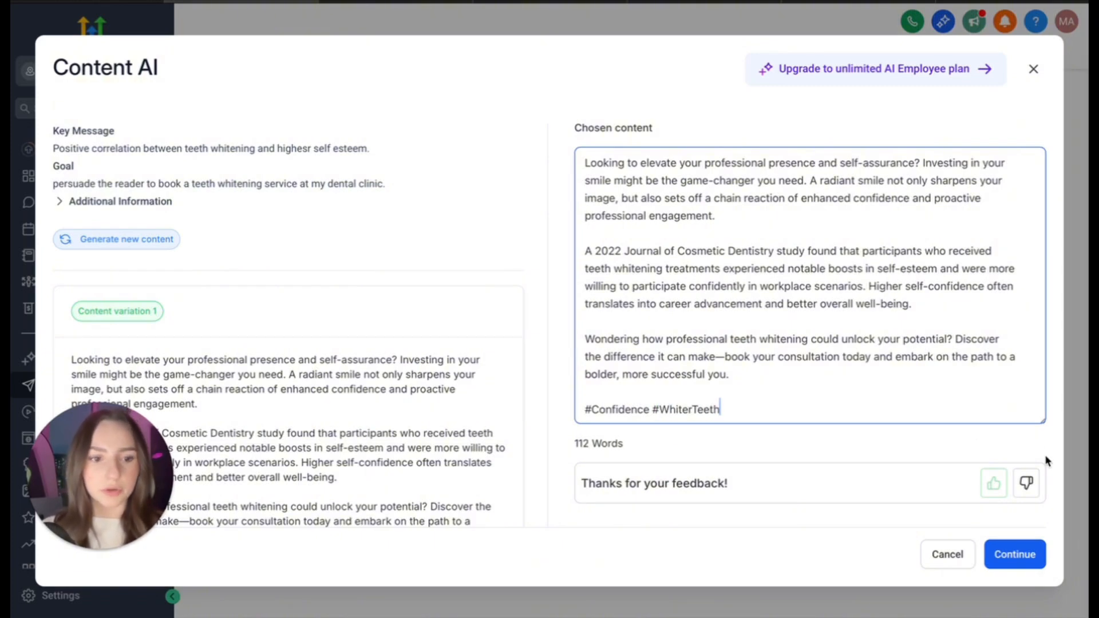
- Continue to the new social post with the chosen content and select the personal LinkedIn account to post to
{"action": "left_click", "coordinate": [1013, 558]}
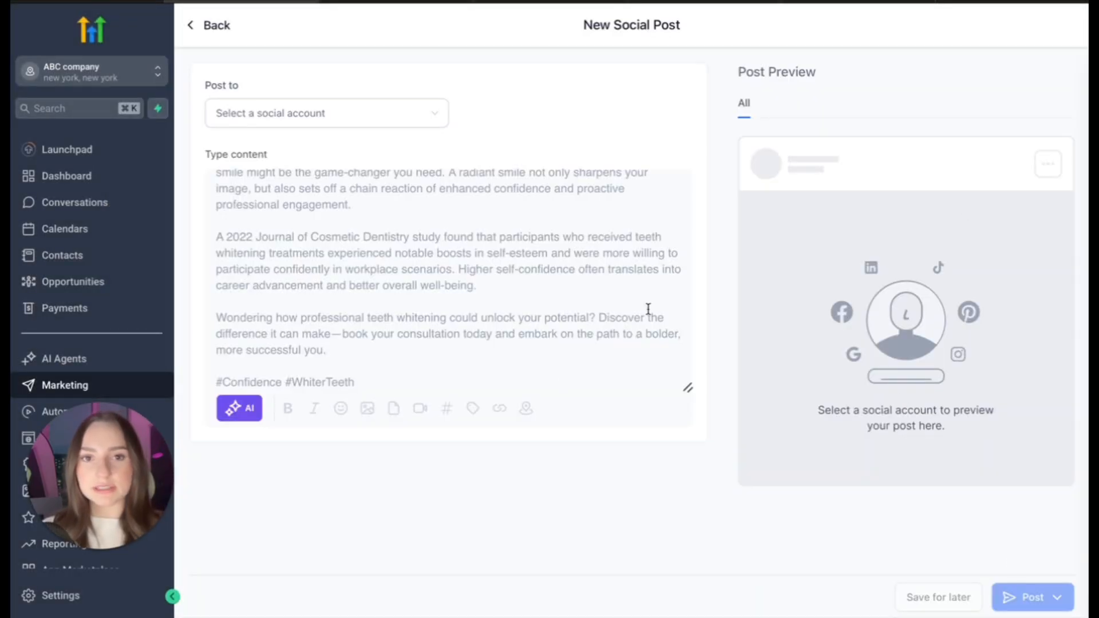
{"action": "left_click", "coordinate": [419, 109]}
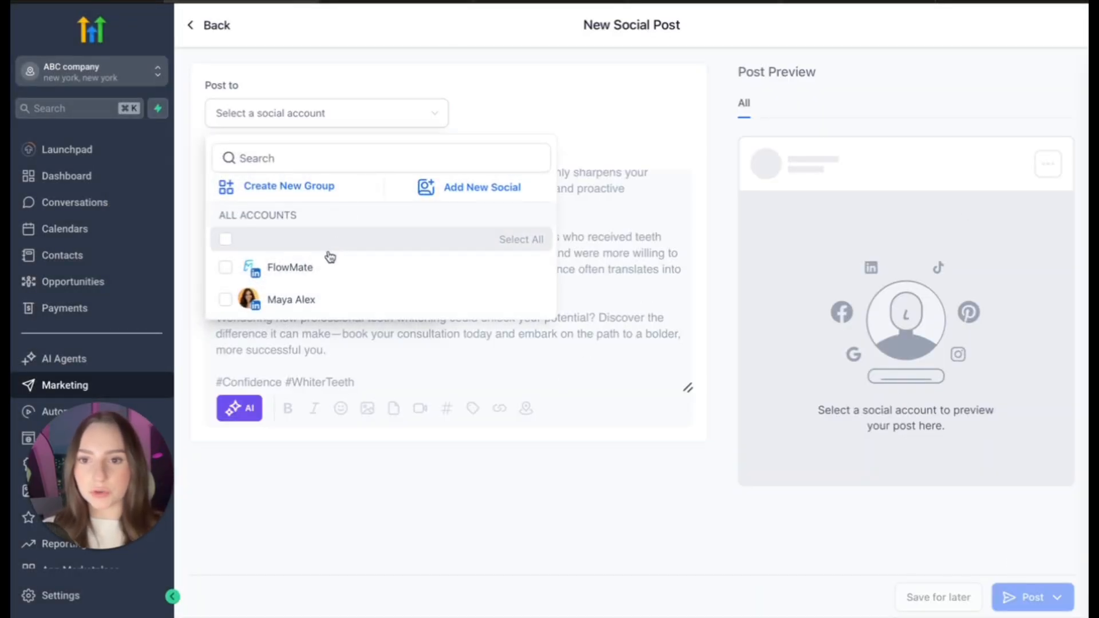
{"action": "left_click", "coordinate": [312, 302]}
{"action": "left_click", "coordinate": [679, 81]}
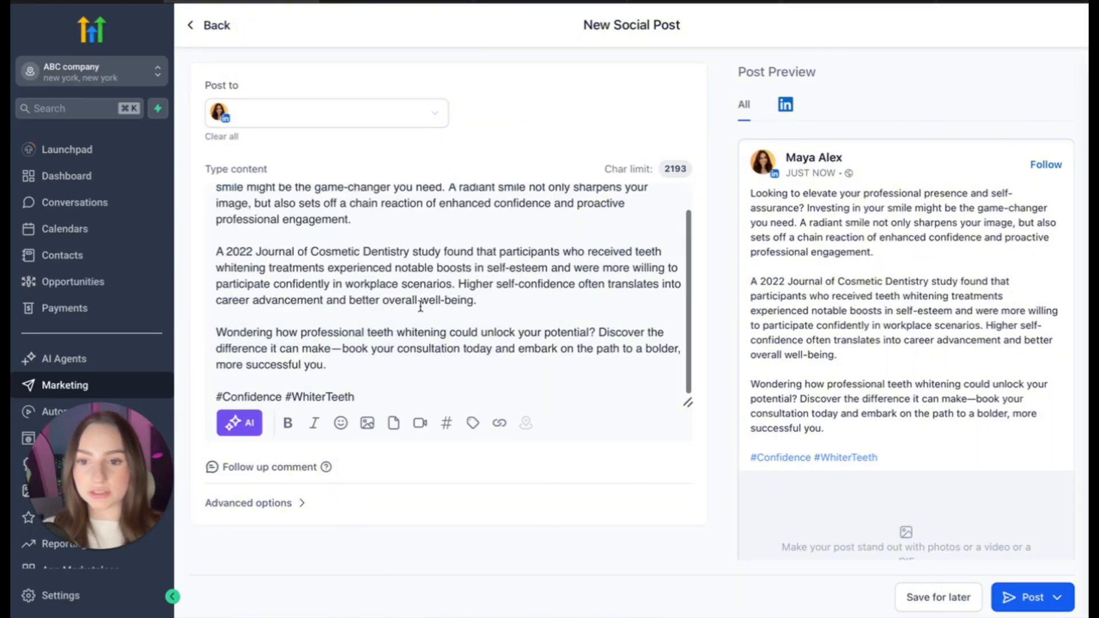
- Start creating an AI image for the post and describe it as "Teeth whitening in a dental clinic."
{"action": "scroll", "coordinate": [812, 464], "scroll_direction": "down", "scroll_amount": 2}
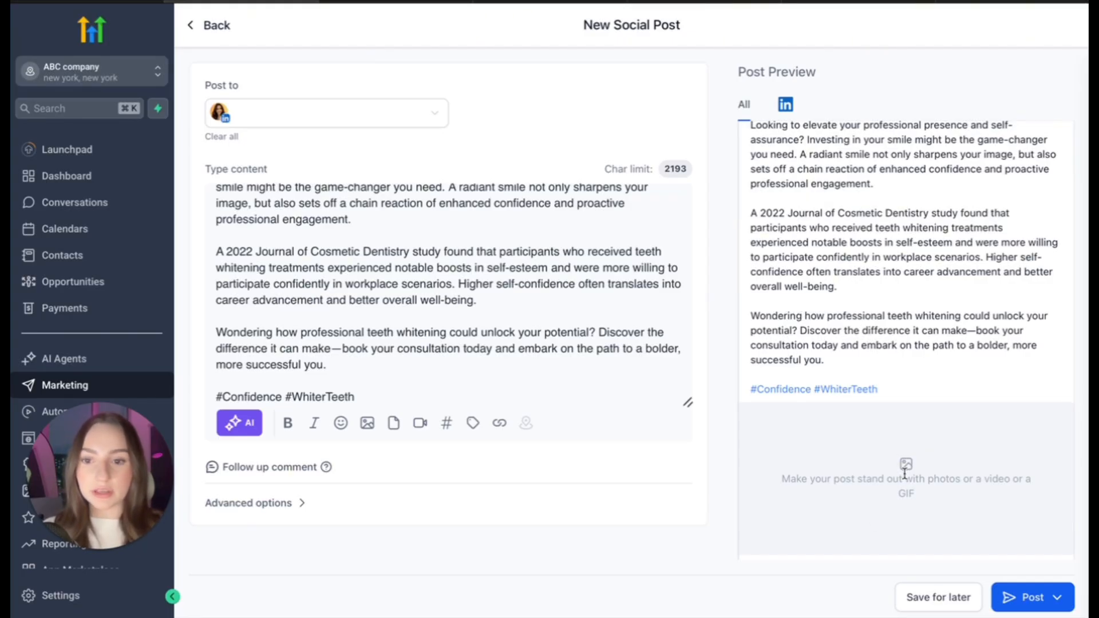
{"action": "scroll", "coordinate": [905, 474], "scroll_direction": "down", "scroll_amount": 1}
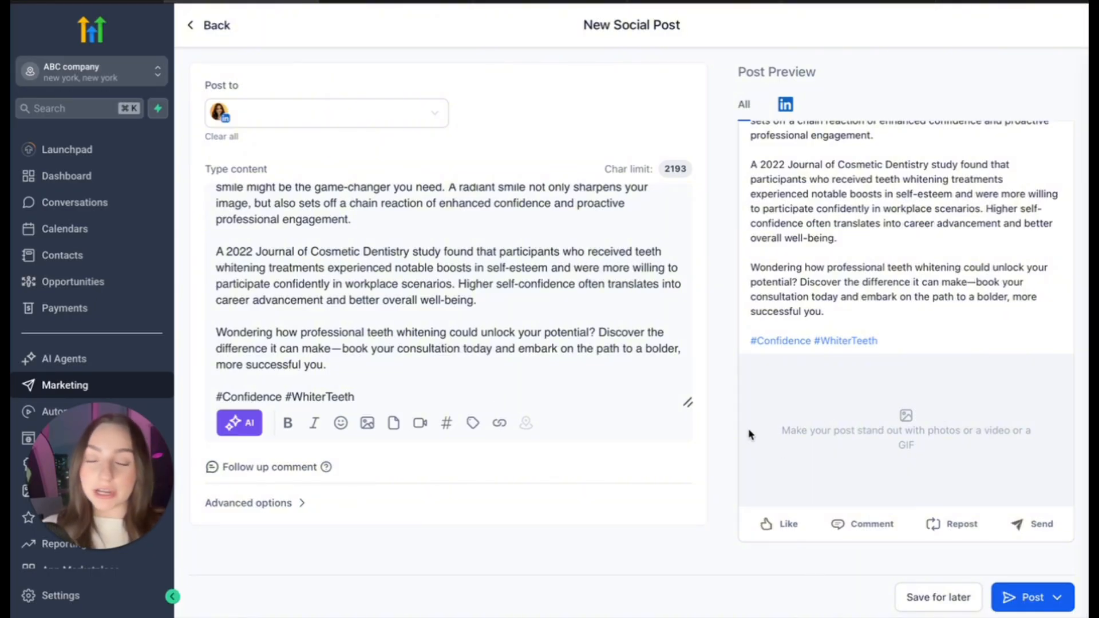
{"action": "left_click", "coordinate": [368, 427]}
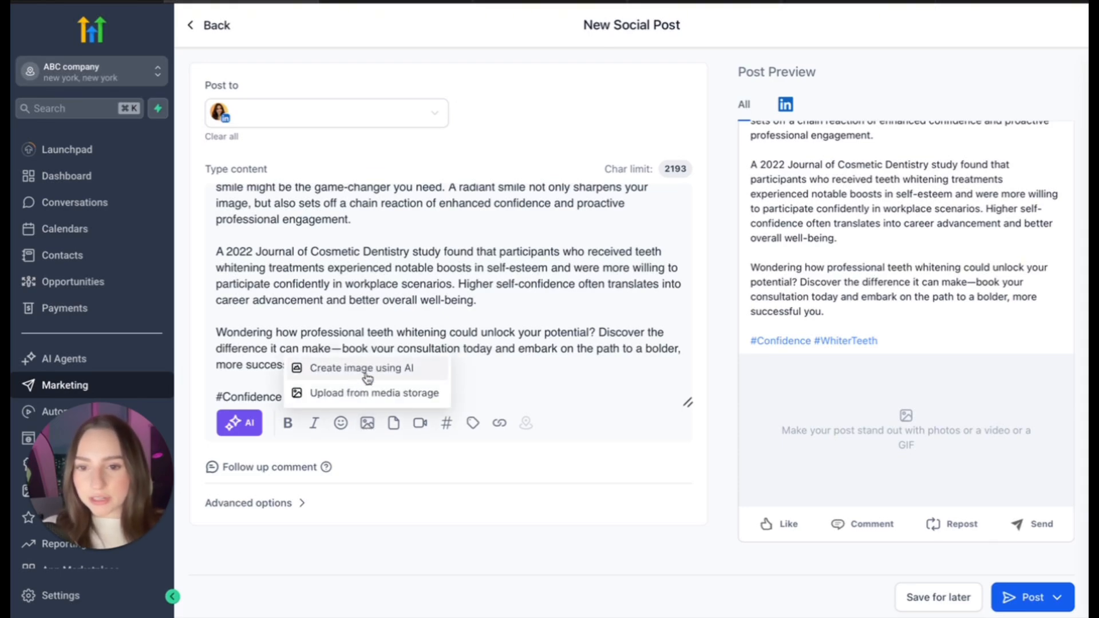
{"action": "left_click", "coordinate": [422, 373]}
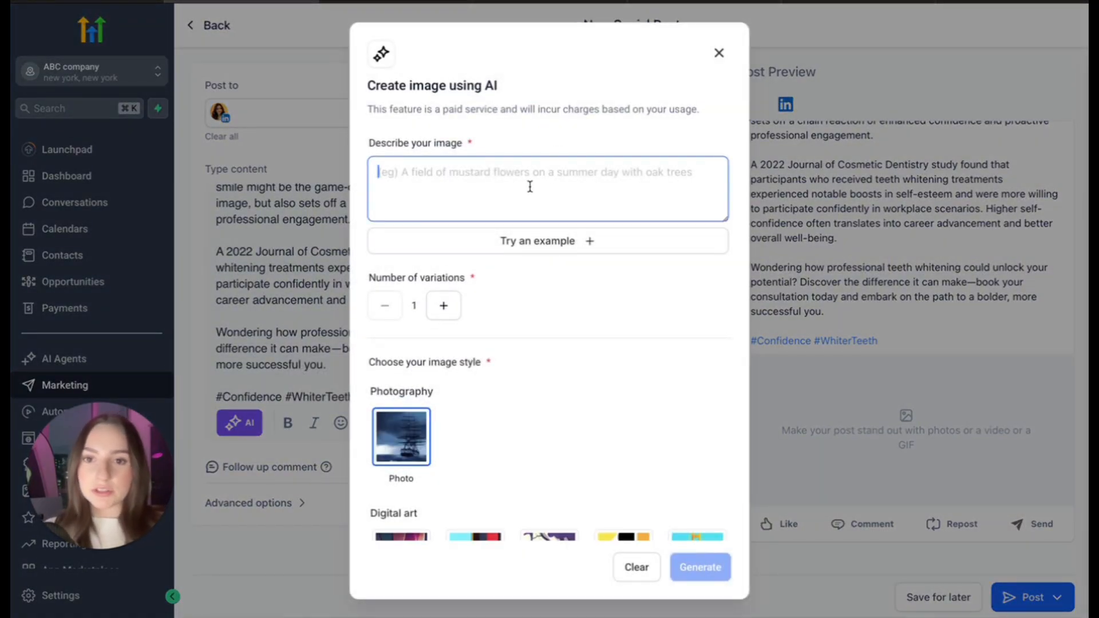
{"action": "type", "text": "Tee"}
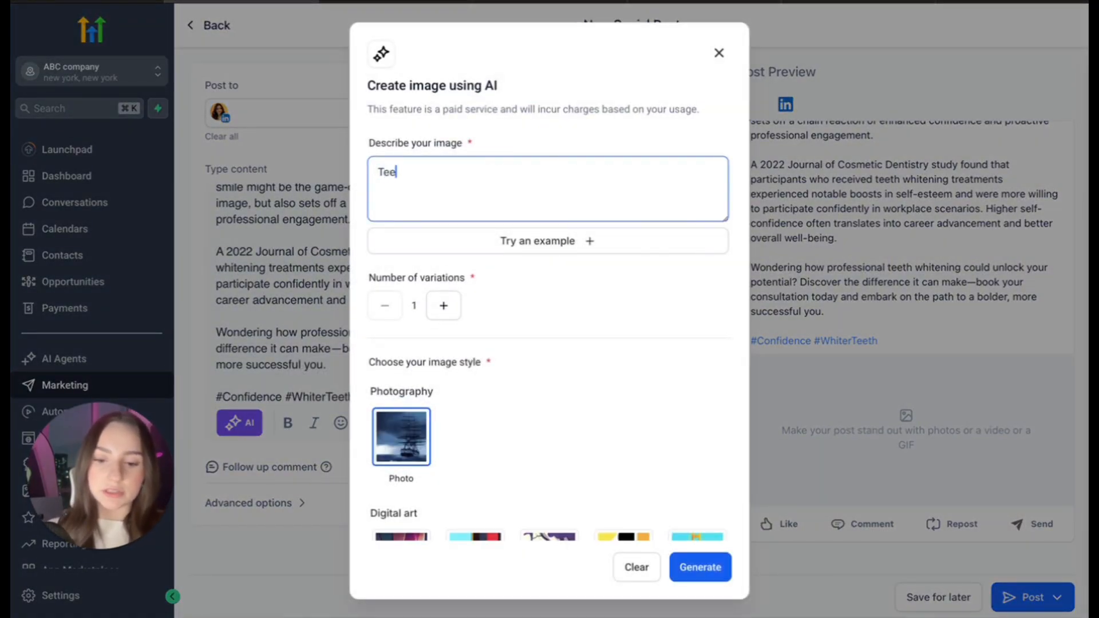
{"action": "type", "text": "th whitening in "}
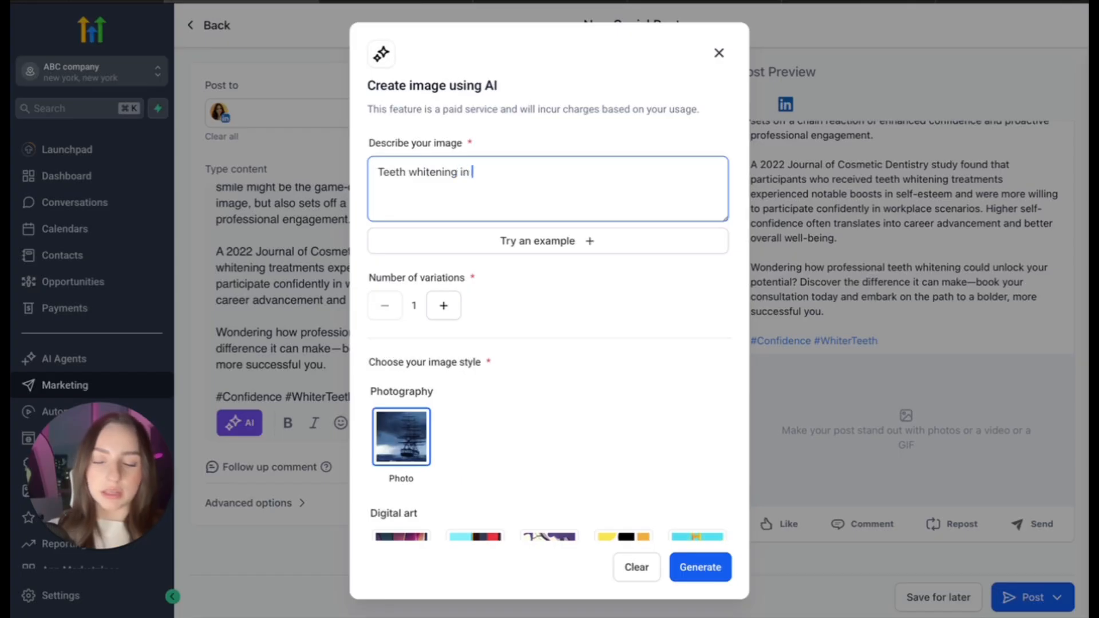
{"action": "type", "text": "a dental clinic."}
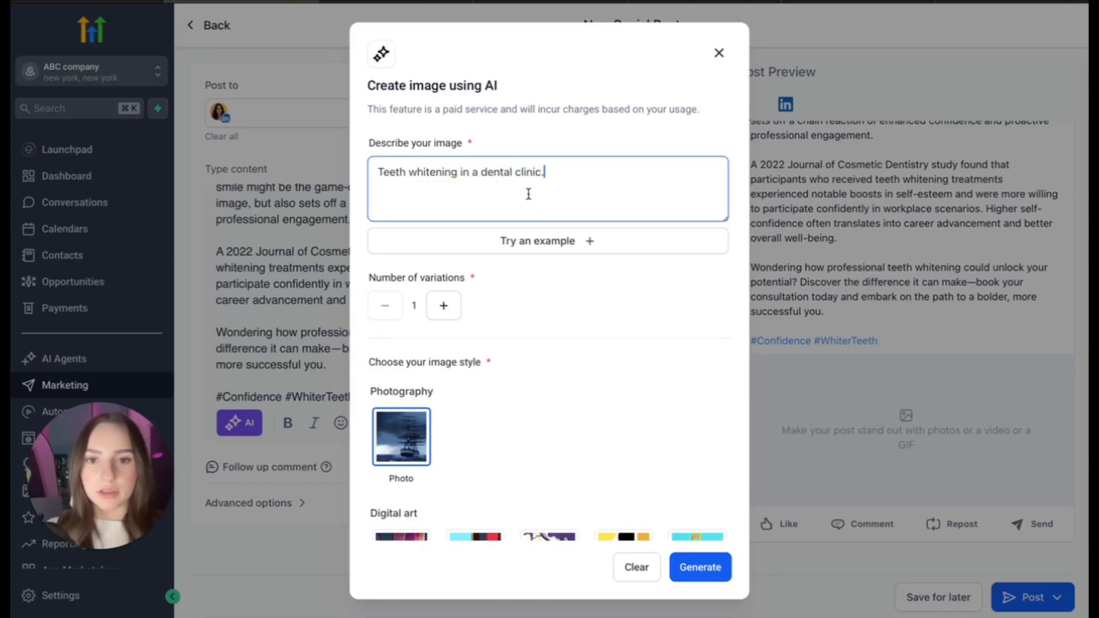
- Look over the available image styles and generate one variation in the Photo style
{"action": "scroll", "coordinate": [475, 306], "scroll_direction": "down", "scroll_amount": 1}
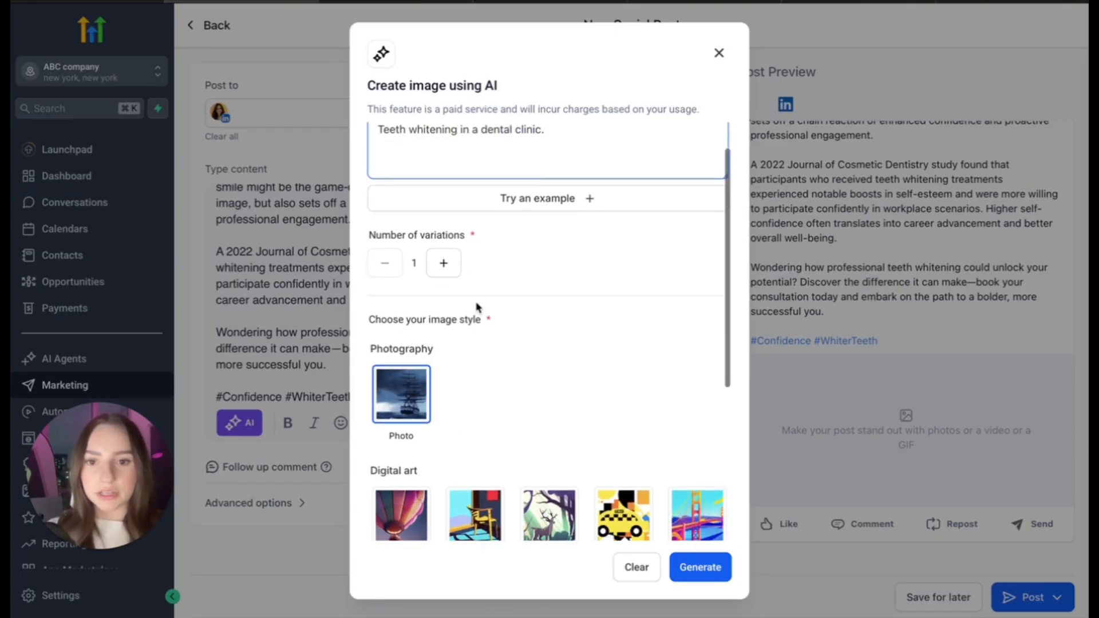
{"action": "scroll", "coordinate": [465, 222], "scroll_direction": "up", "scroll_amount": 1}
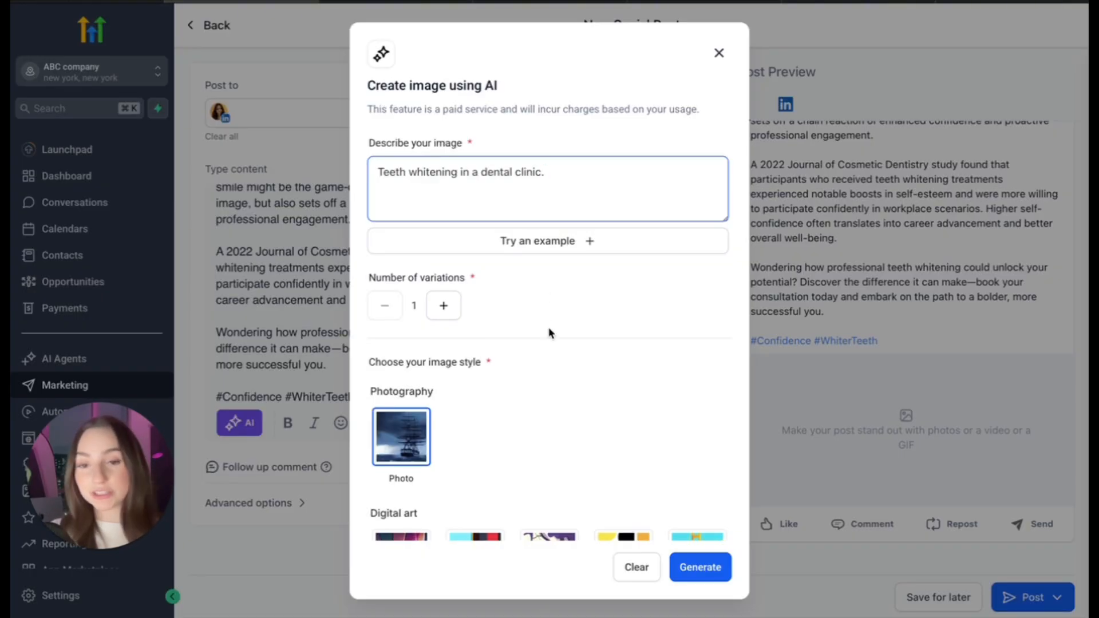
{"action": "scroll", "coordinate": [552, 378], "scroll_direction": "down", "scroll_amount": 1}
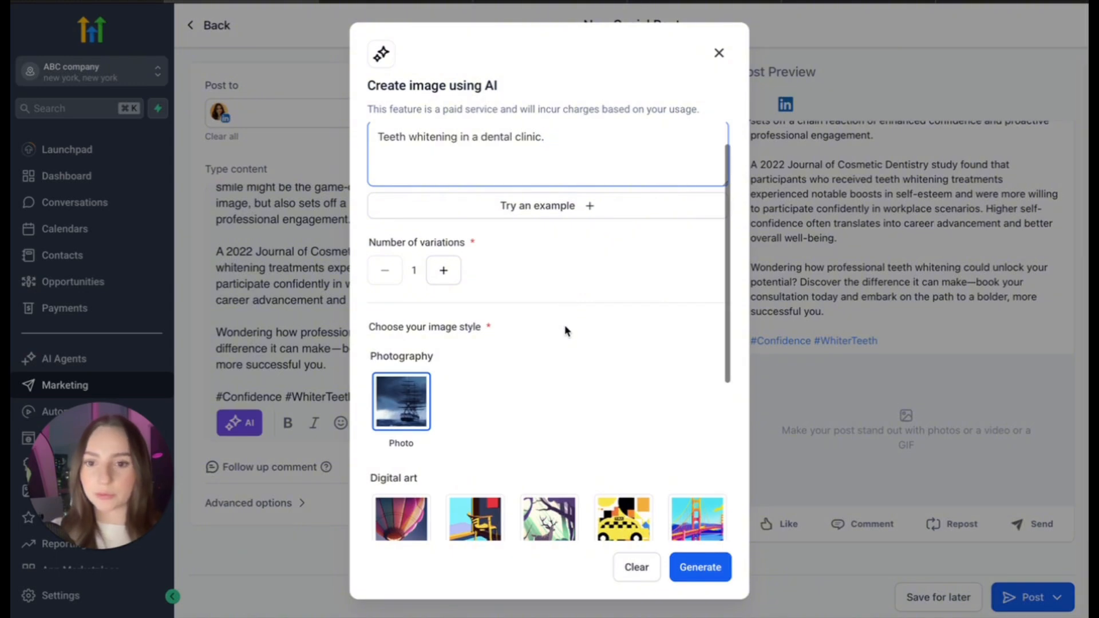
{"action": "scroll", "coordinate": [565, 320], "scroll_direction": "down", "scroll_amount": 5}
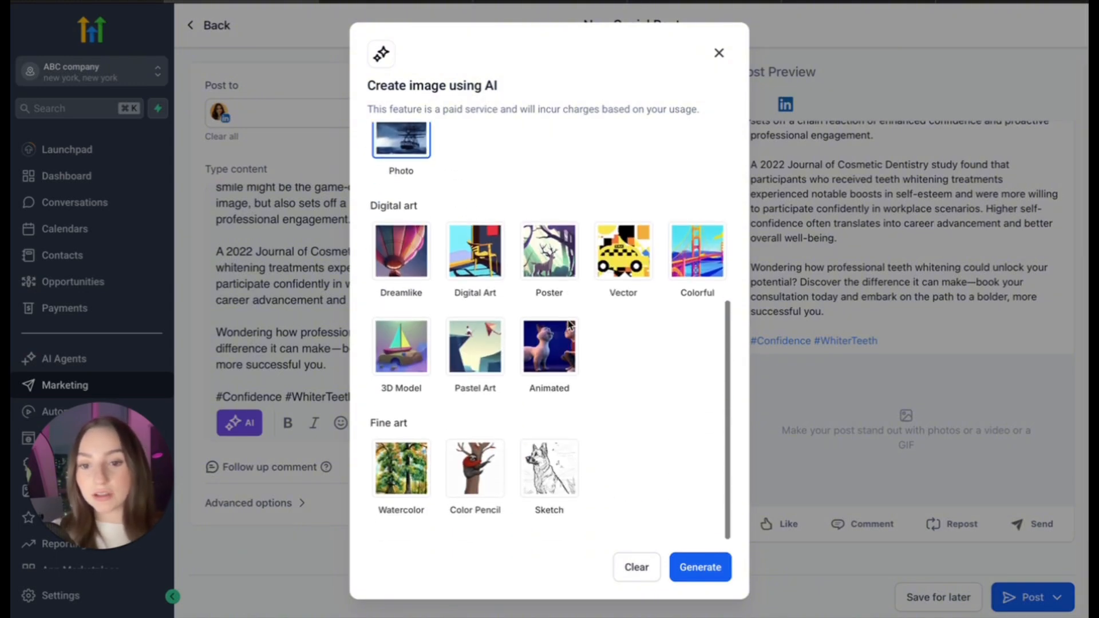
{"action": "scroll", "coordinate": [569, 324], "scroll_direction": "up", "scroll_amount": 2}
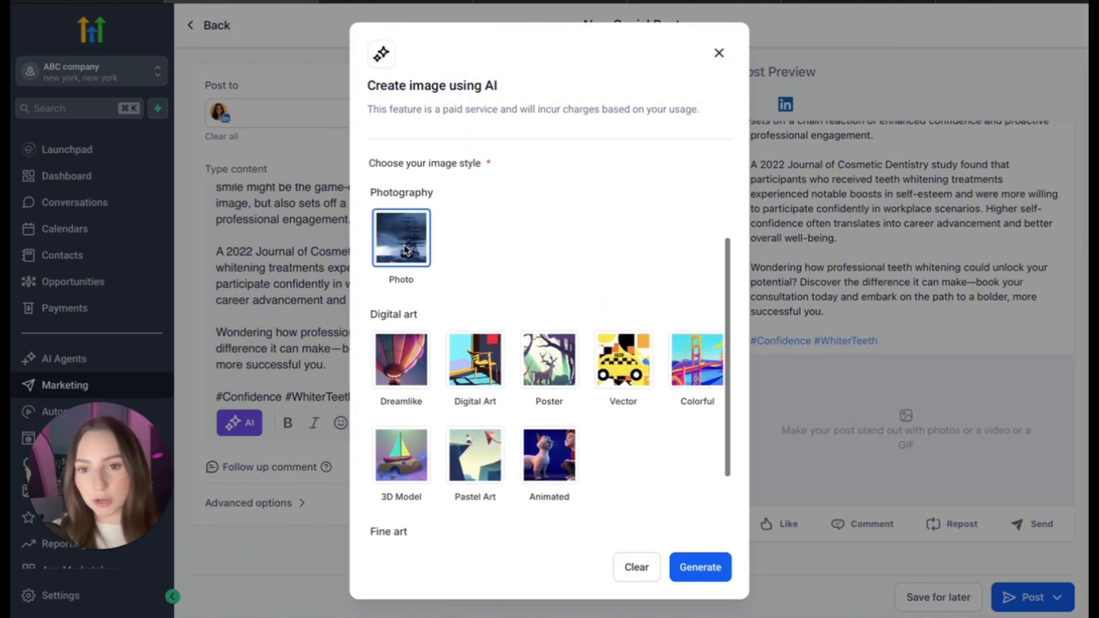
{"action": "scroll", "coordinate": [523, 248], "scroll_direction": "up", "scroll_amount": 4}
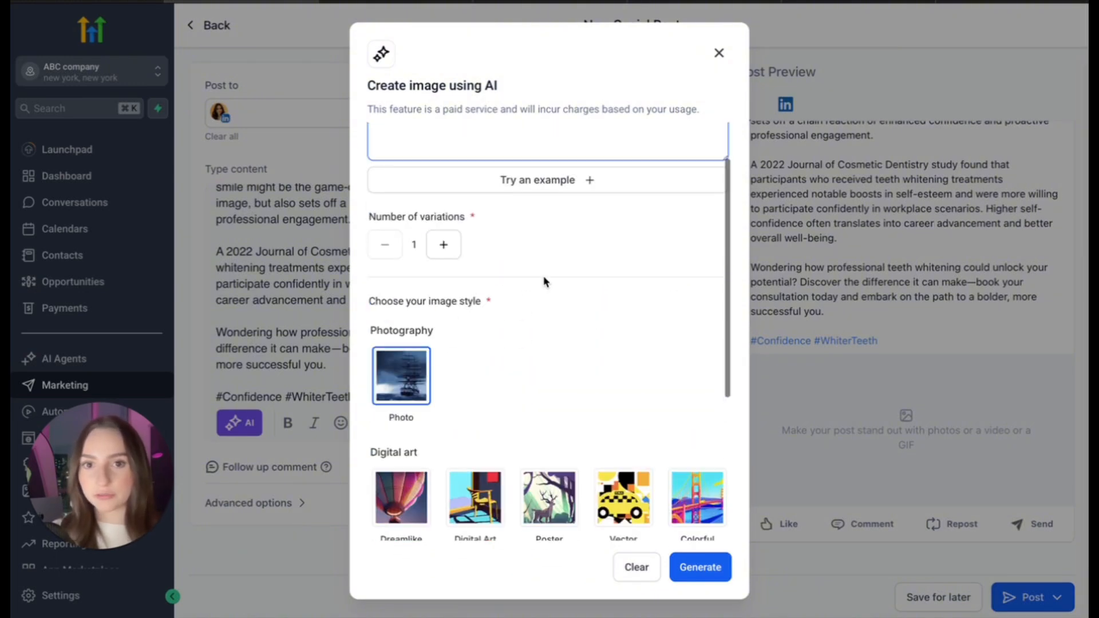
{"action": "left_click", "coordinate": [706, 572]}
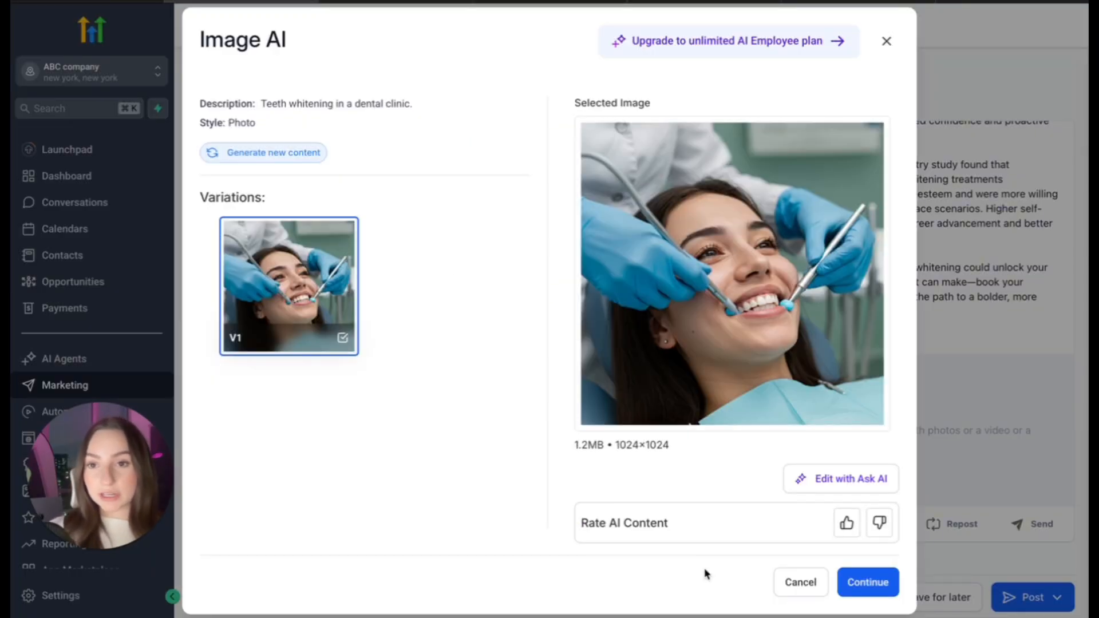
- Give the generated dental clinic image a positive rating and add it to the post
{"action": "left_click_drag", "start_coordinate": [262, 103], "coordinate": [432, 105]}
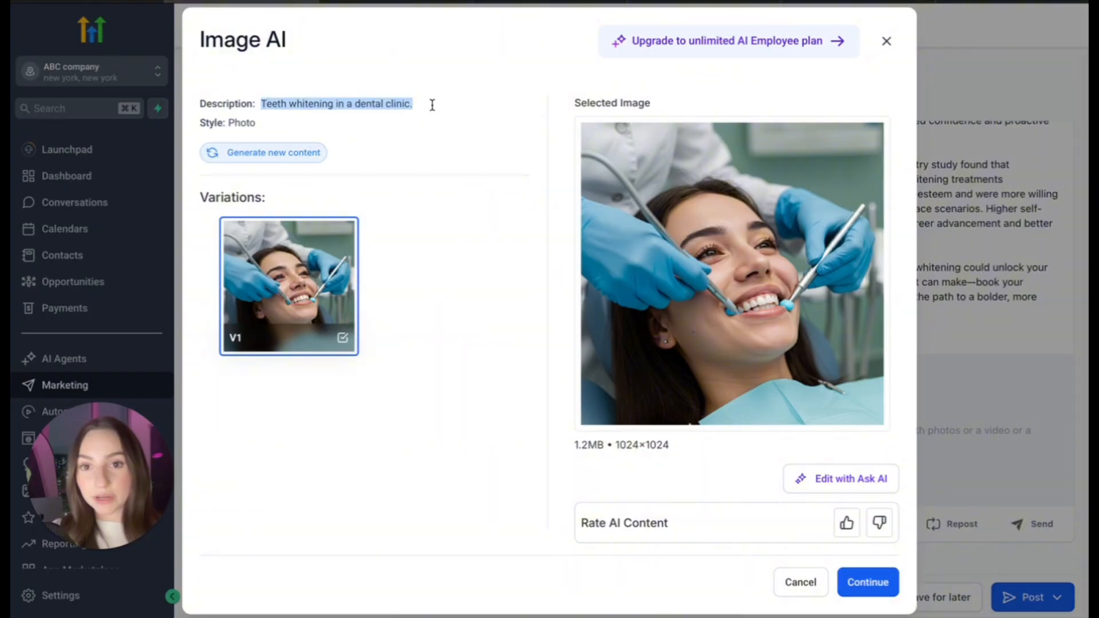
{"action": "left_click", "coordinate": [432, 105]}
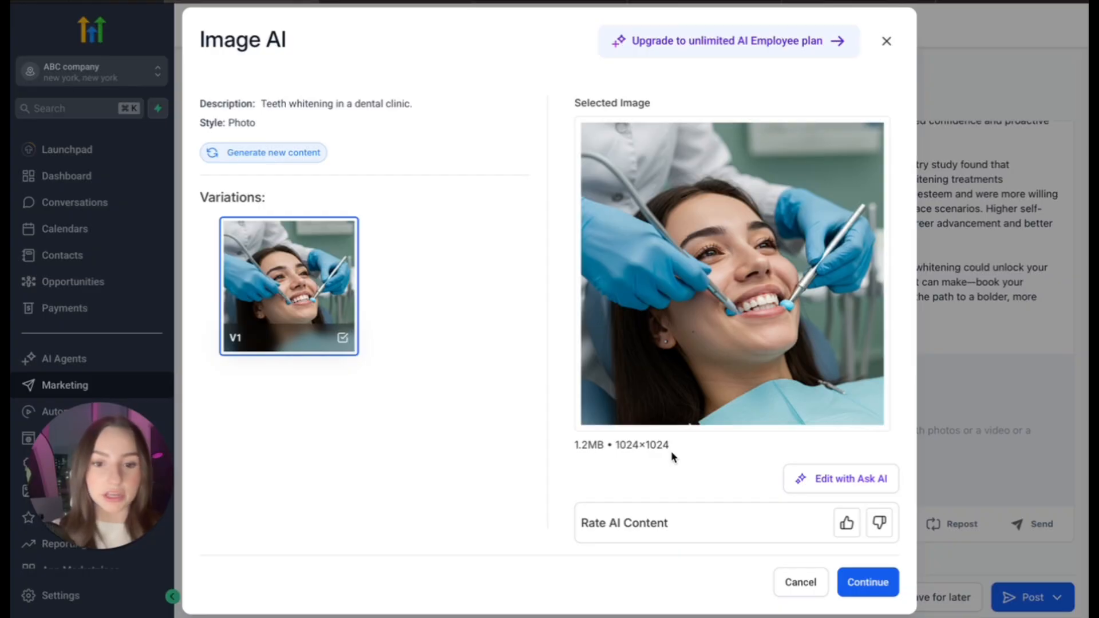
{"action": "left_click", "coordinate": [847, 526]}
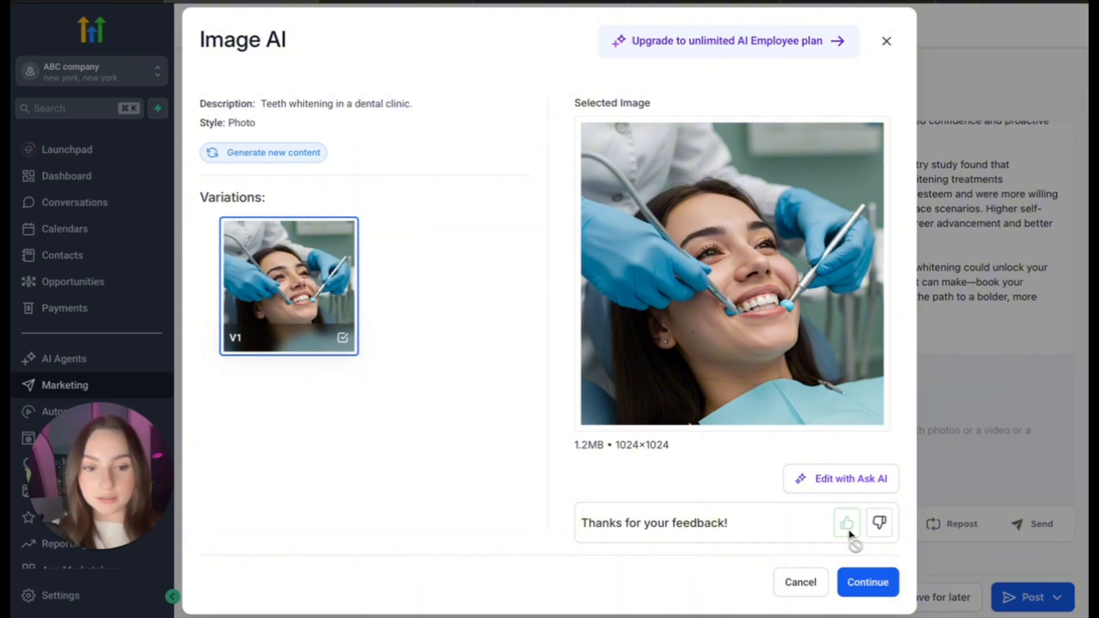
{"action": "left_click", "coordinate": [868, 582]}
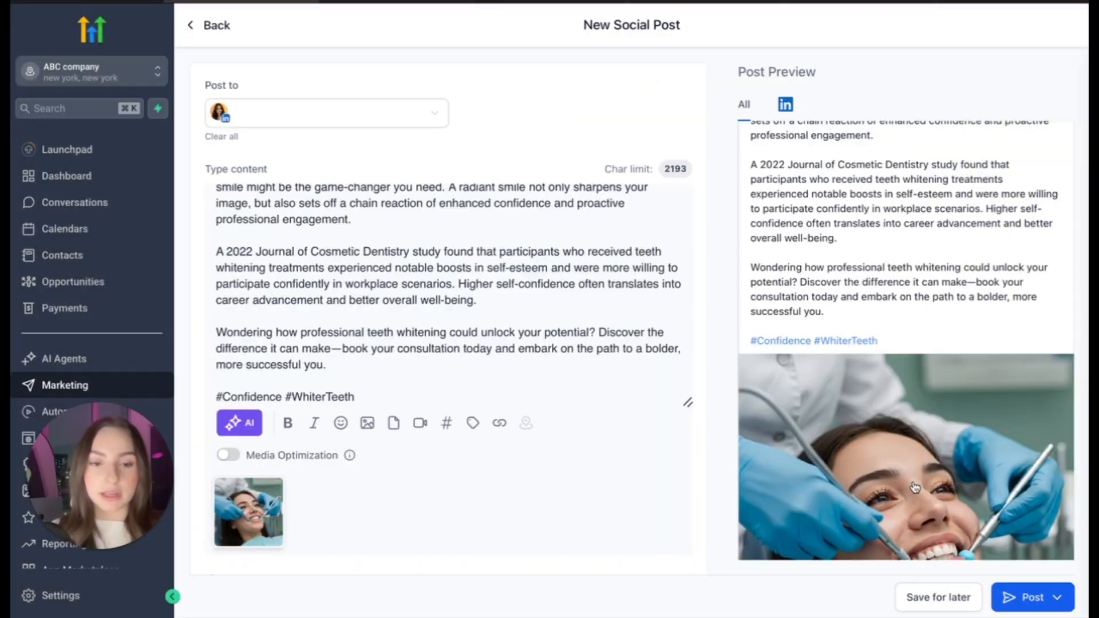
- Review the post preview with its image and the publishing options, and keep the post as a draft in the Social Planner
{"action": "scroll", "coordinate": [915, 487], "scroll_direction": "down", "scroll_amount": 3}
{"action": "scroll", "coordinate": [915, 487], "scroll_direction": "down", "scroll_amount": 3}
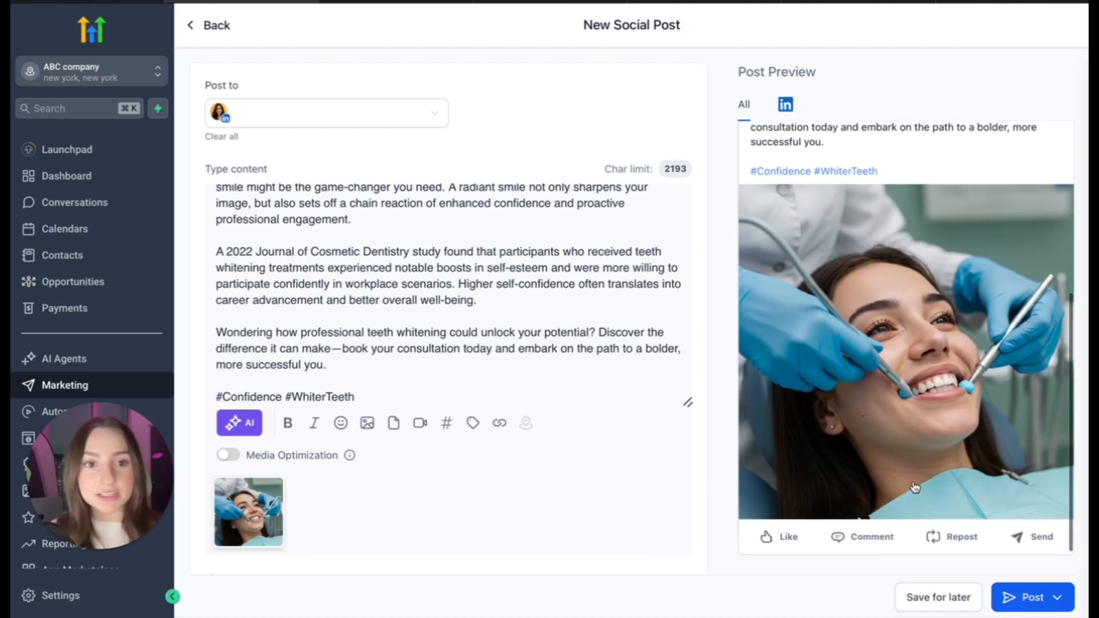
{"action": "scroll", "coordinate": [915, 487], "scroll_direction": "up", "scroll_amount": 5}
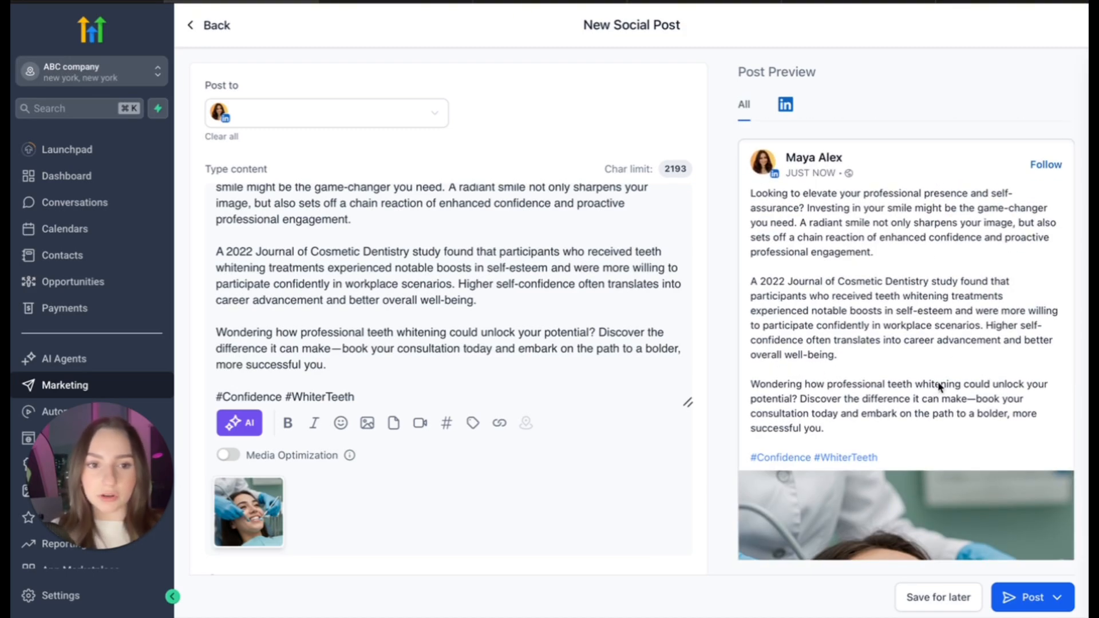
{"action": "scroll", "coordinate": [920, 333], "scroll_direction": "down", "scroll_amount": 5}
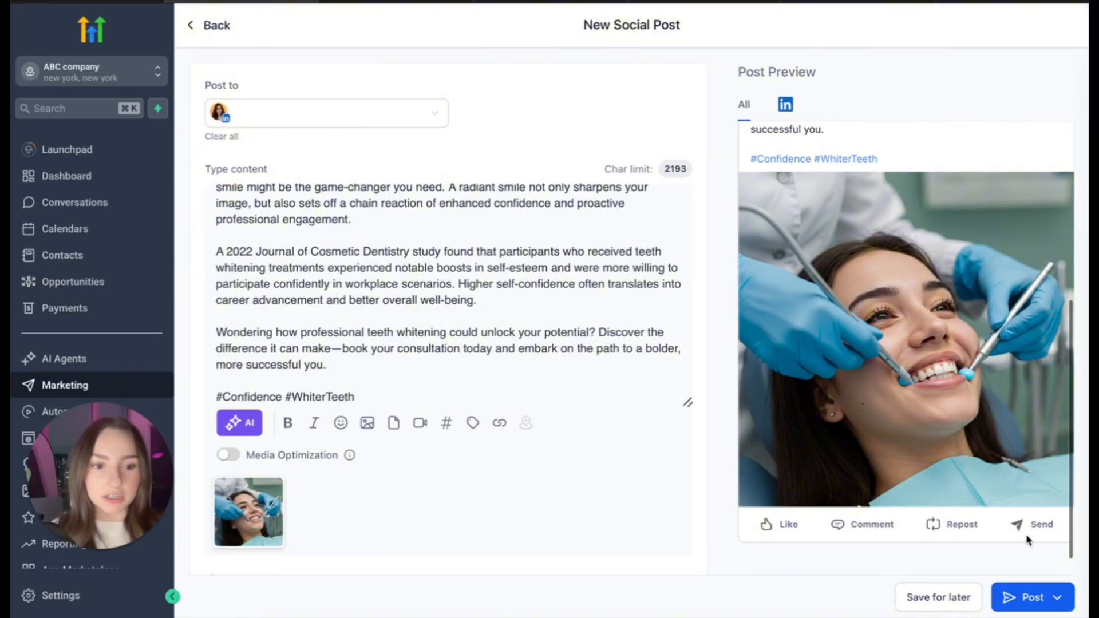
{"action": "left_click", "coordinate": [1058, 598]}
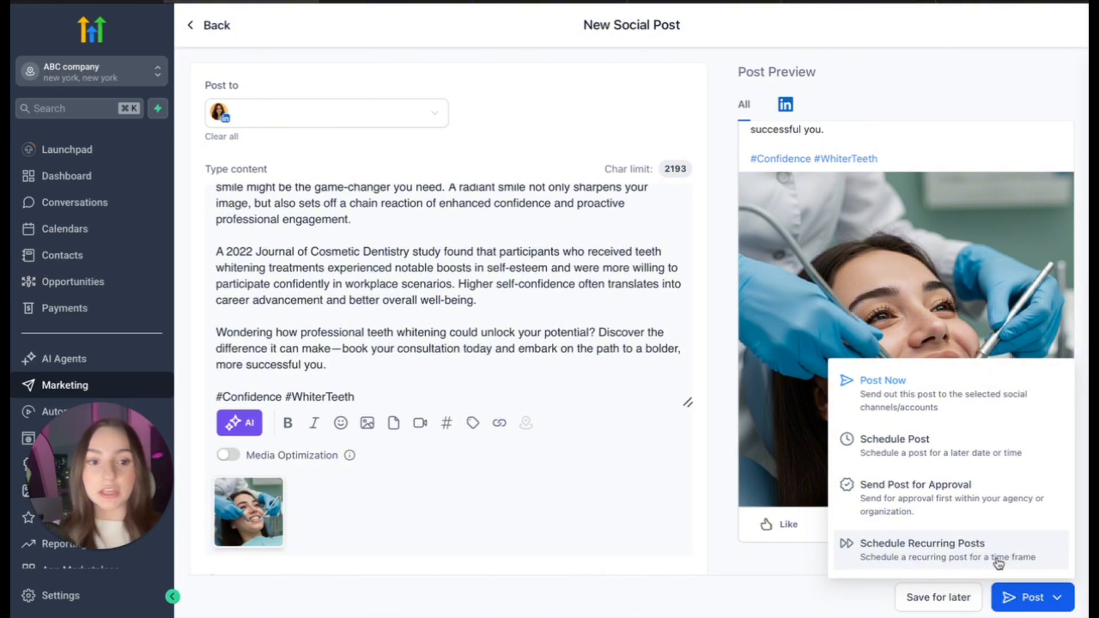
{"action": "left_click", "coordinate": [997, 498]}
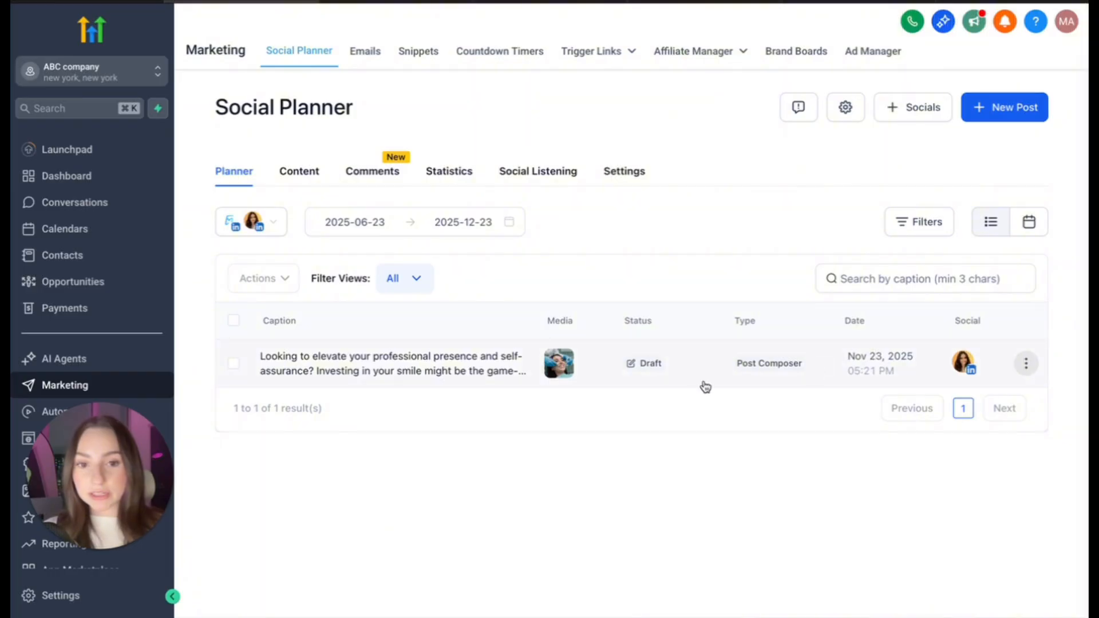
{"action": "left_click", "coordinate": [1026, 364]}
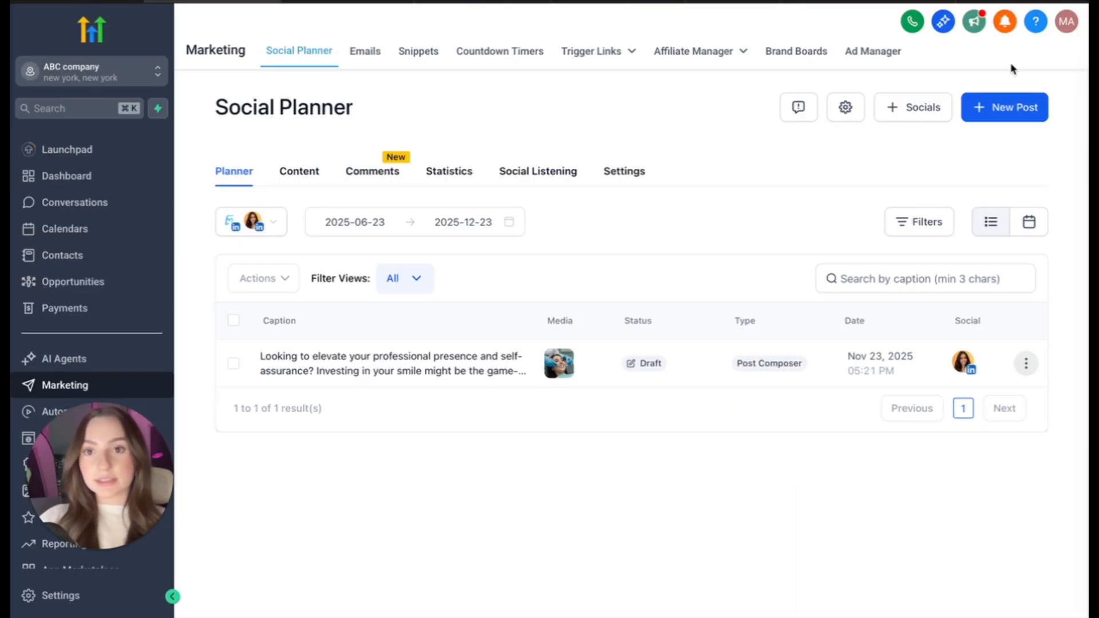
- Switch to ChatGPT and submit the prompt "Give me 20 ideas for linked in content for my dental clinic."
{"action": "left_click", "coordinate": [1030, 3]}
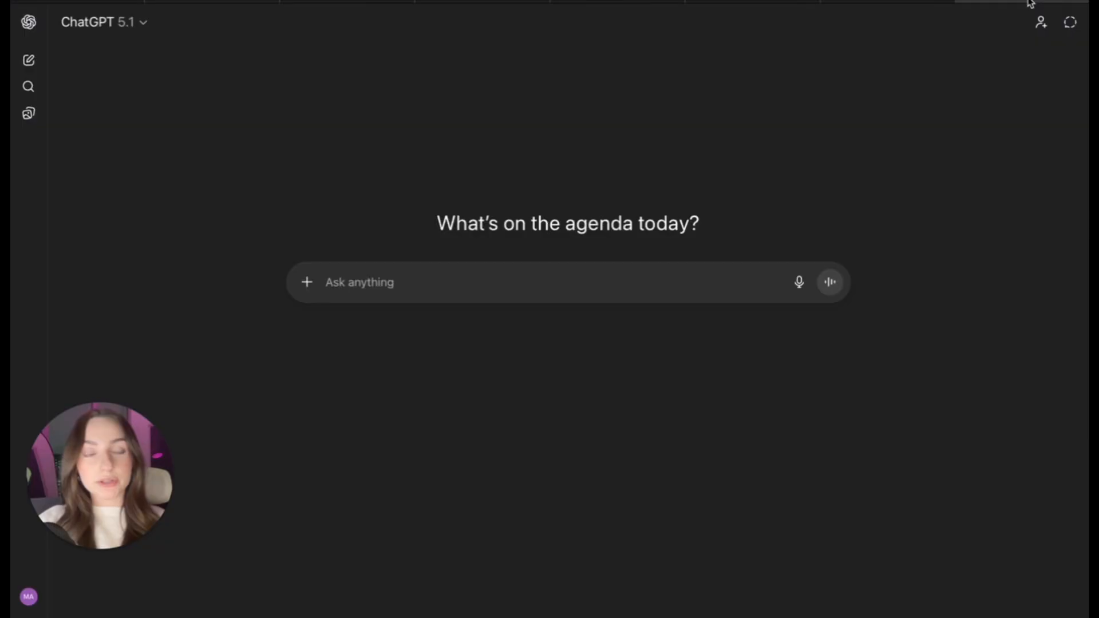
{"action": "left_click", "coordinate": [614, 286]}
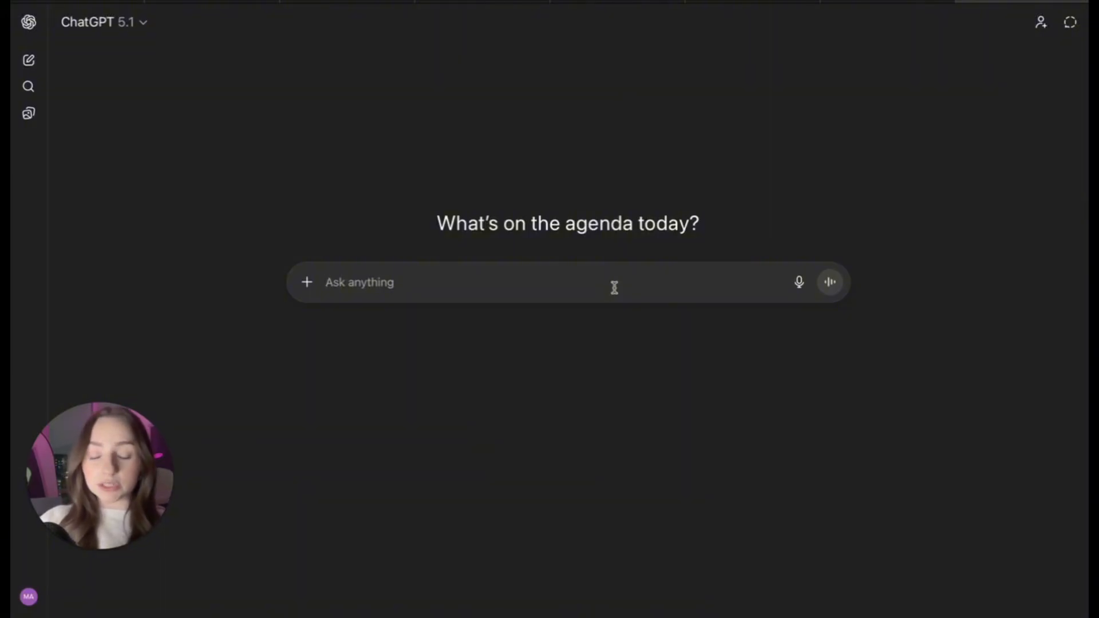
{"action": "type", "text": "Give me 20 ideas for linked in content for my dental clinic."}
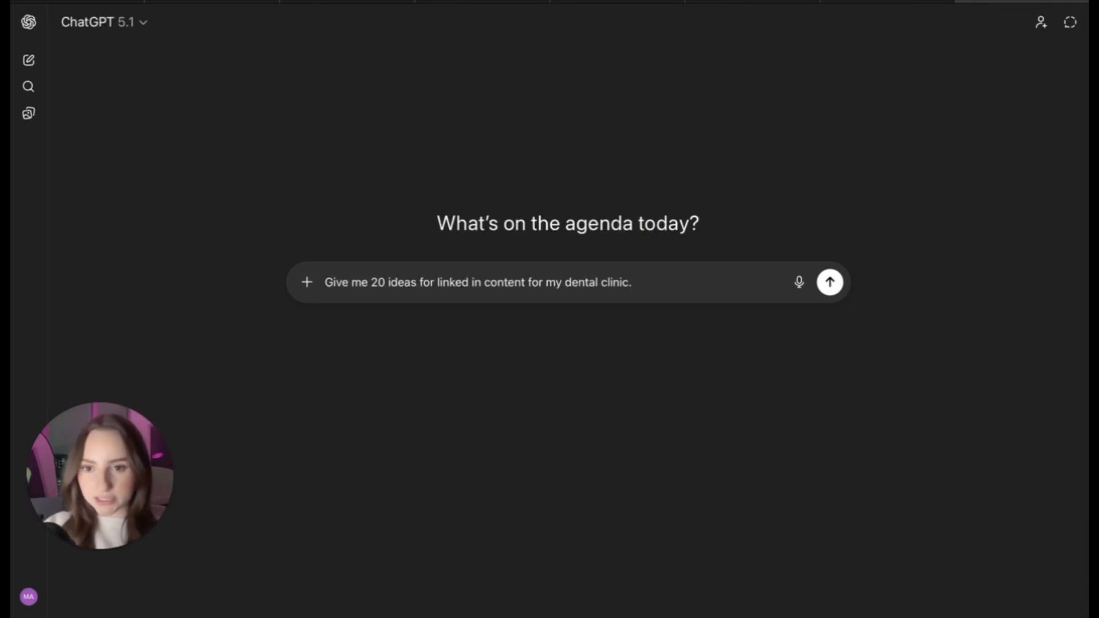
{"action": "key", "text": "Return"}
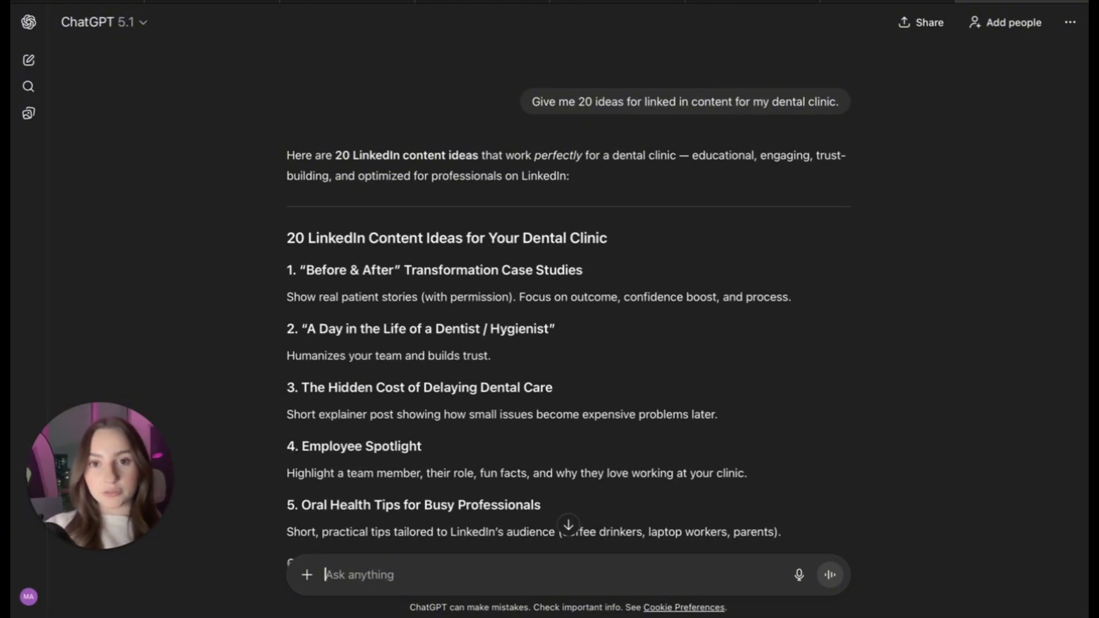
- Read through the suggested LinkedIn content ideas for the dental clinic
{"action": "scroll", "coordinate": [557, 300], "scroll_direction": "down", "scroll_amount": 1}
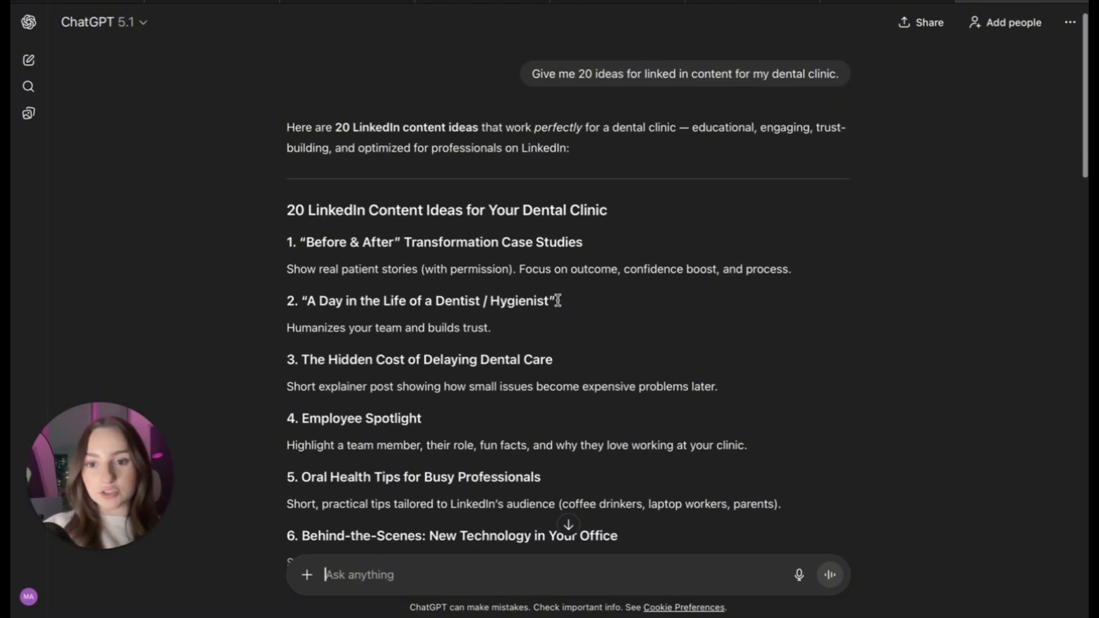
{"action": "scroll", "coordinate": [558, 300], "scroll_direction": "down", "scroll_amount": 5}
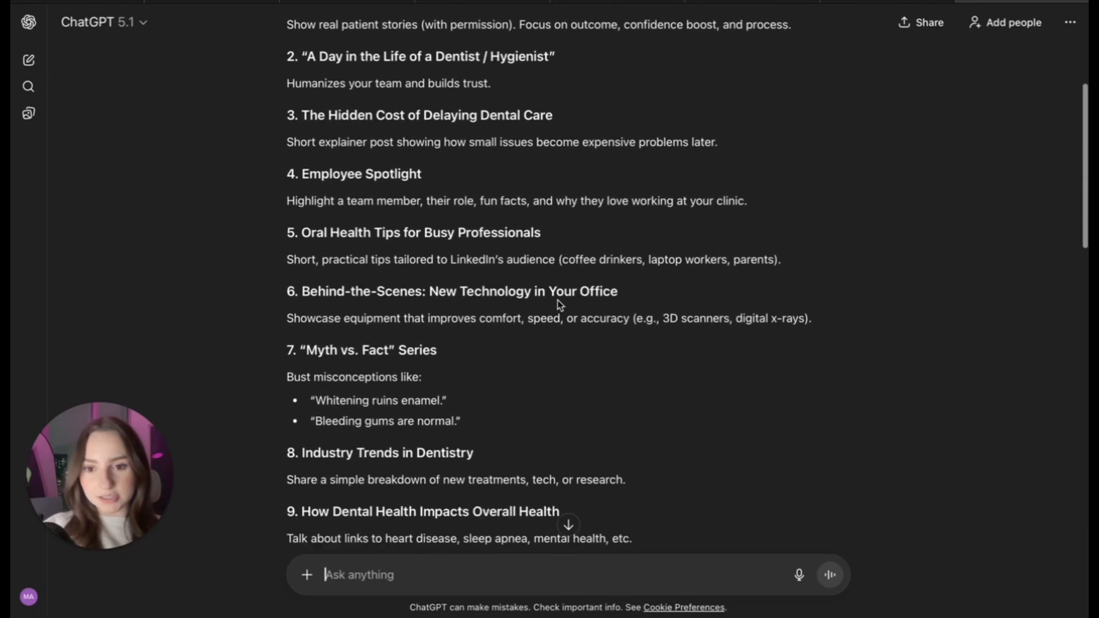
{"action": "scroll", "coordinate": [558, 300], "scroll_direction": "down", "scroll_amount": 3}
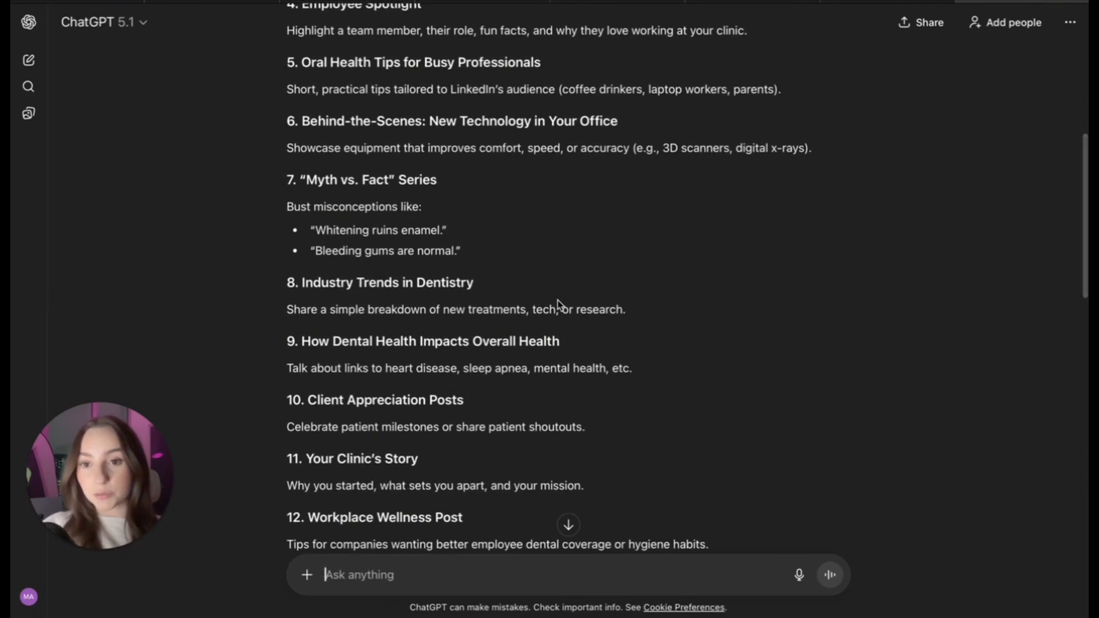
{"action": "scroll", "coordinate": [558, 300], "scroll_direction": "down", "scroll_amount": 1}
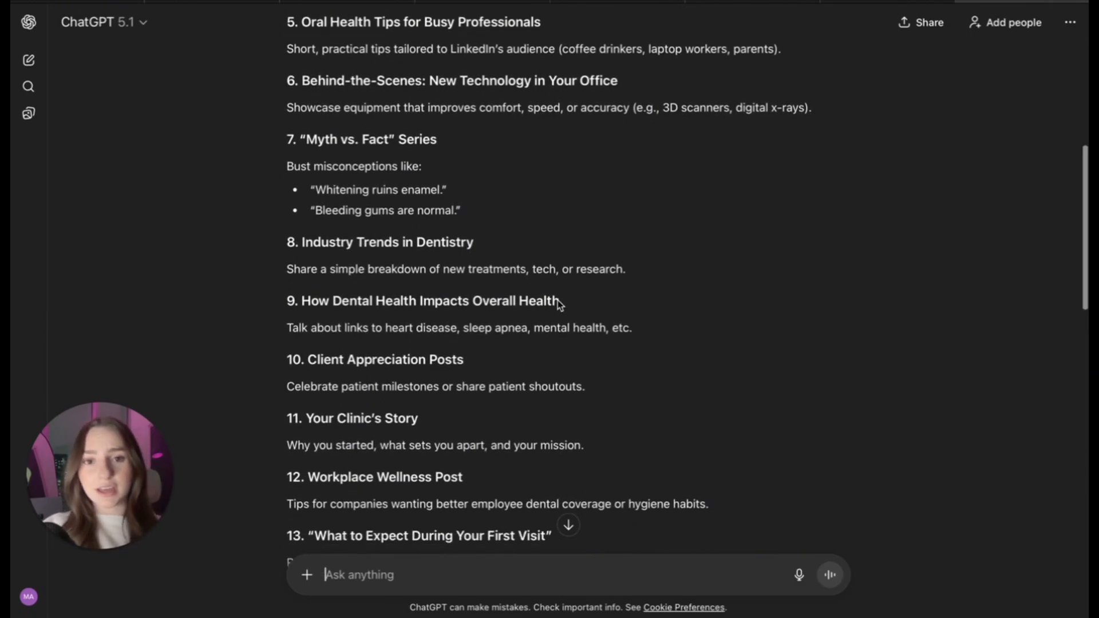
{"action": "scroll", "coordinate": [745, 307], "scroll_direction": "down", "scroll_amount": 1}
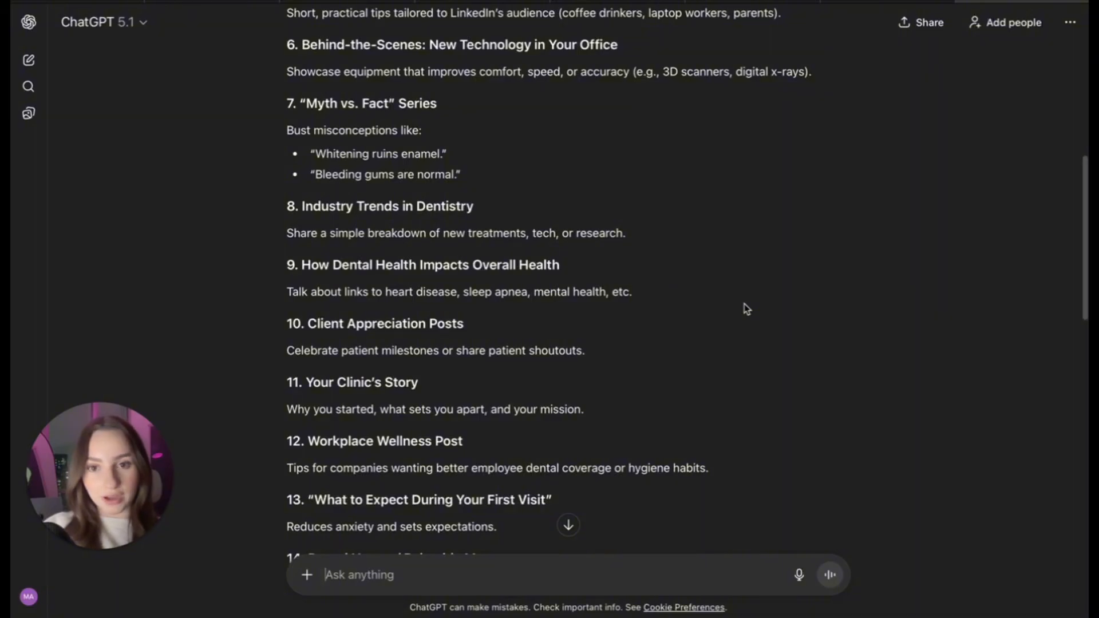
{"action": "scroll", "coordinate": [721, 340], "scroll_direction": "down", "scroll_amount": 2}
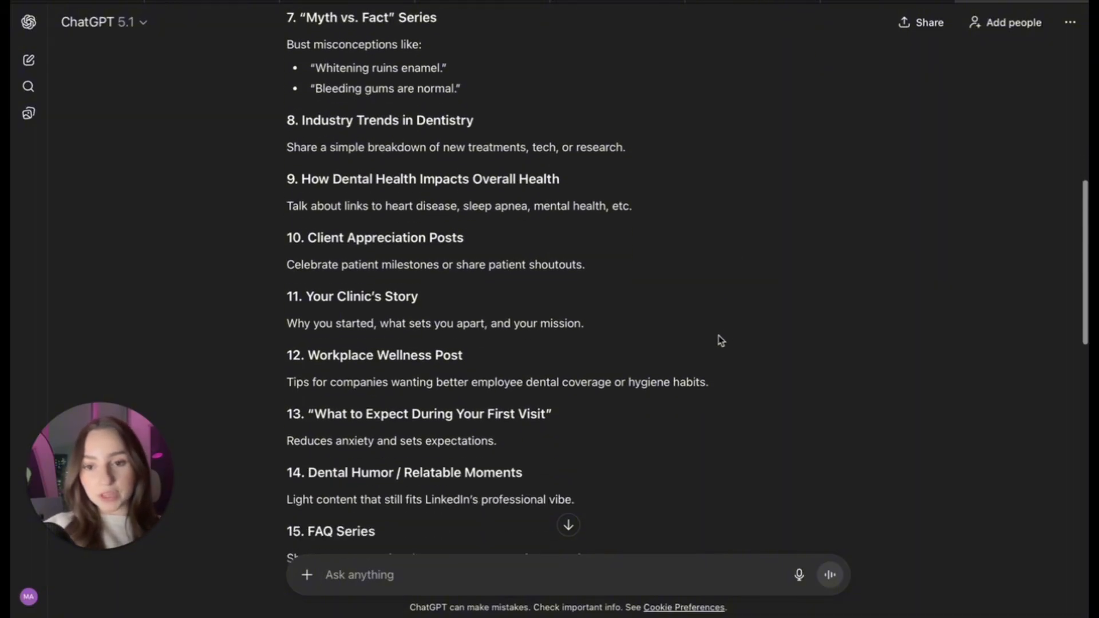
{"action": "scroll", "coordinate": [721, 340], "scroll_direction": "down", "scroll_amount": 1}
{"action": "scroll", "coordinate": [485, 281], "scroll_direction": "down", "scroll_amount": 1}
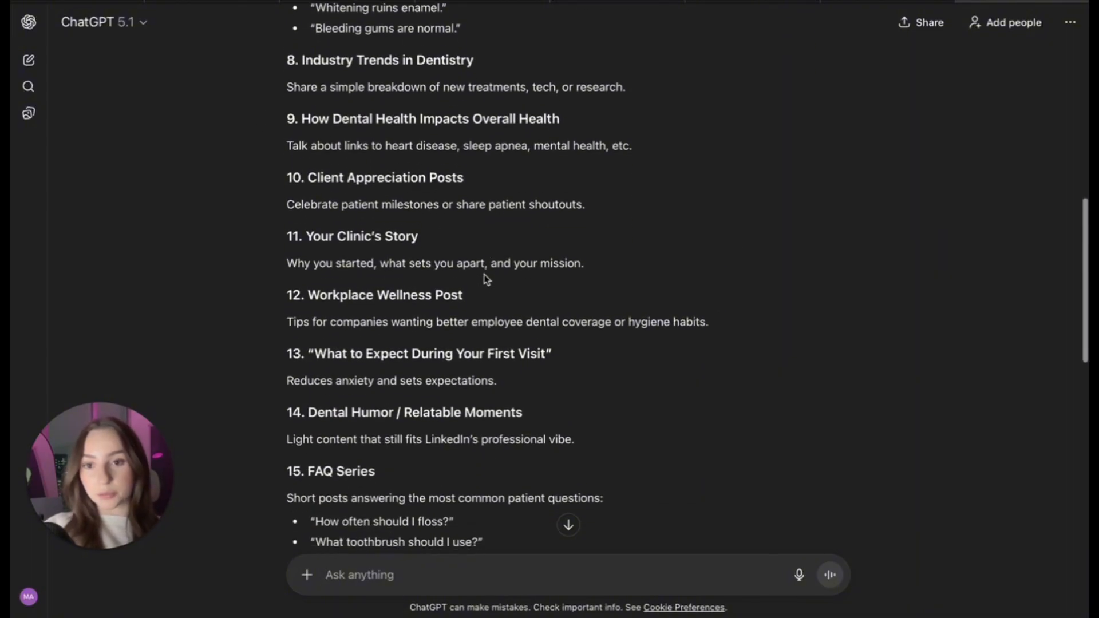